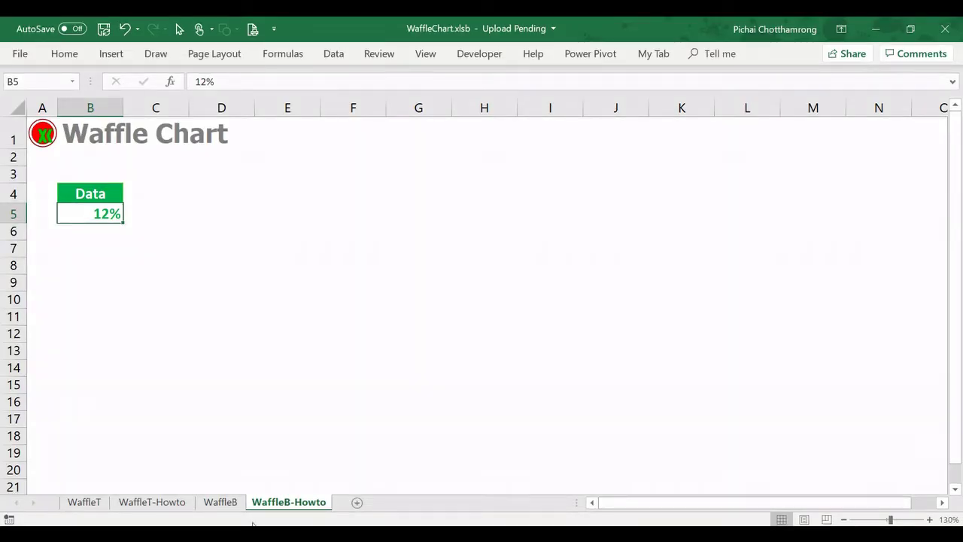
Step: Enter seed values 1, 2, 11, 12 in D13, E13, D12, E12 and select D12:E13
left_click(226, 345)
type("1")
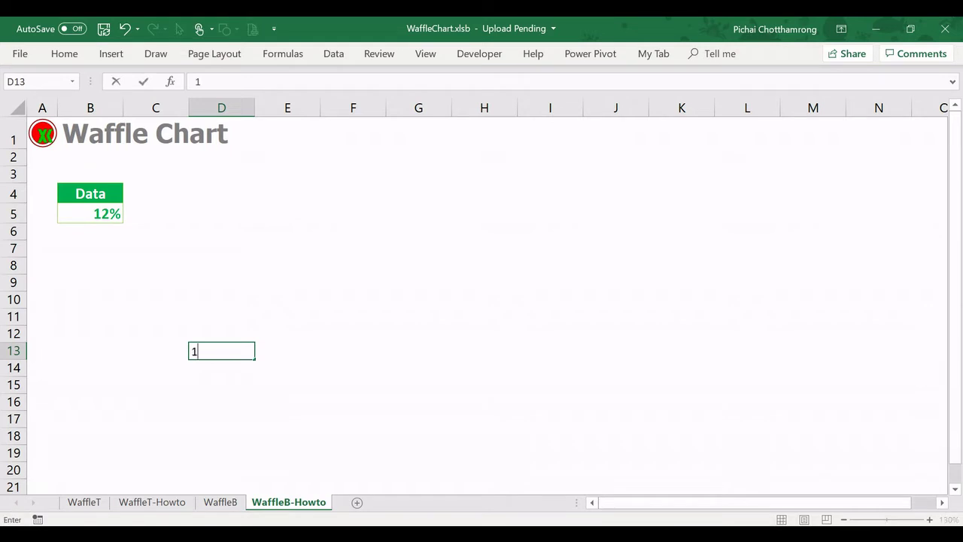
key("Tab")
type("2")
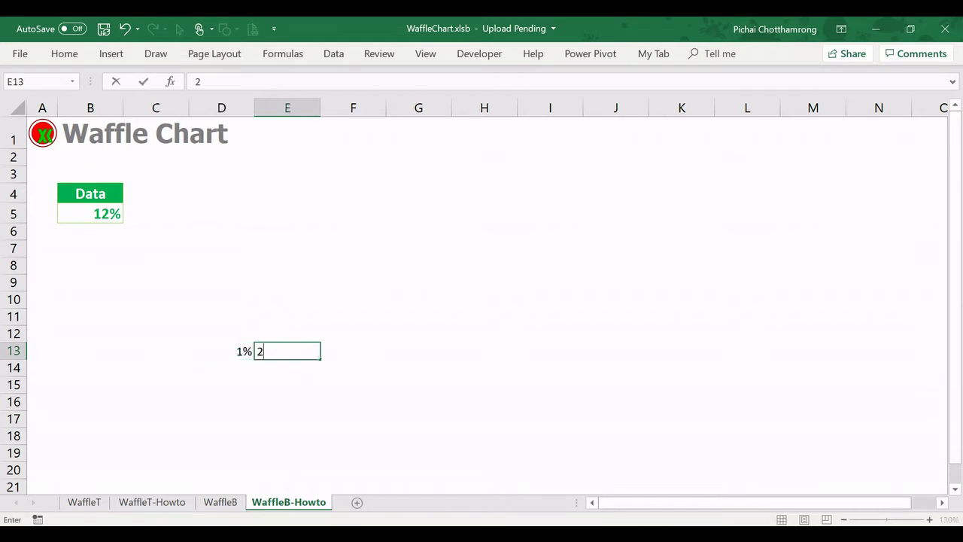
key("shift+Return")
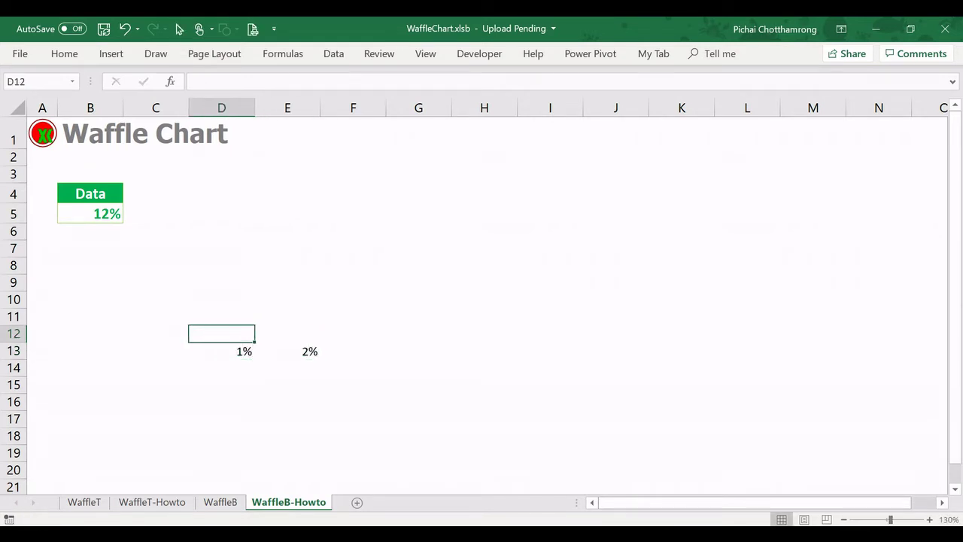
type("11")
key("Tab")
type("12")
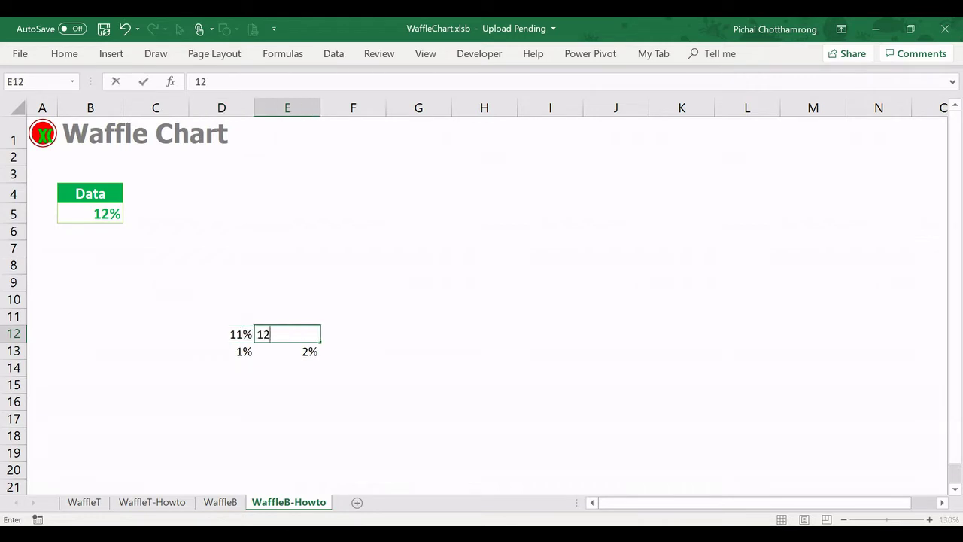
key("ctrl+Return")
mouse_move(221, 334)
left_mouse_down()
mouse_move(287, 351)
mouse_move(817, 370)
mouse_move(806, 383)
mouse_move(826, 186)
left_mouse_up()
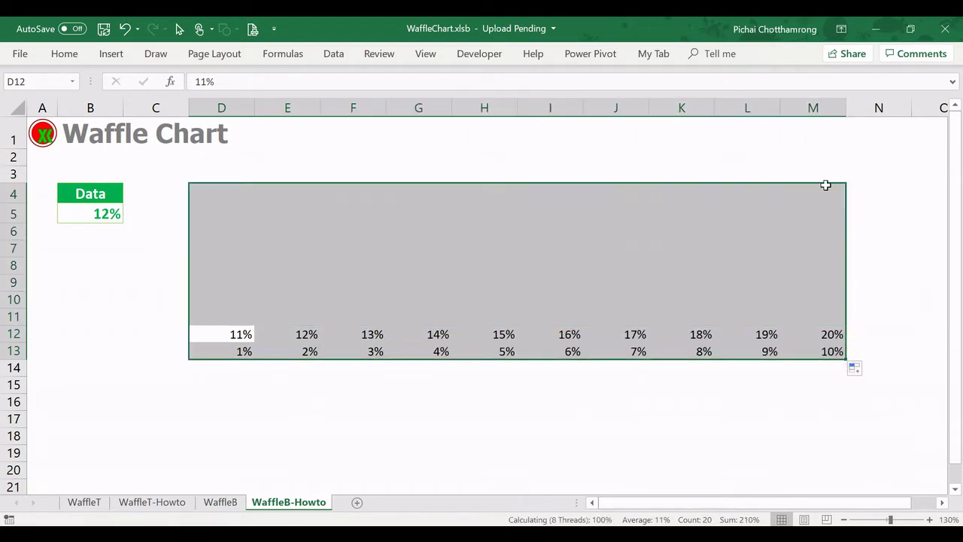
Step: Narrow columns D through M to width 2.27 and select the grid D4:M13
left_click(221, 105)
left_click(792, 108, "shift")
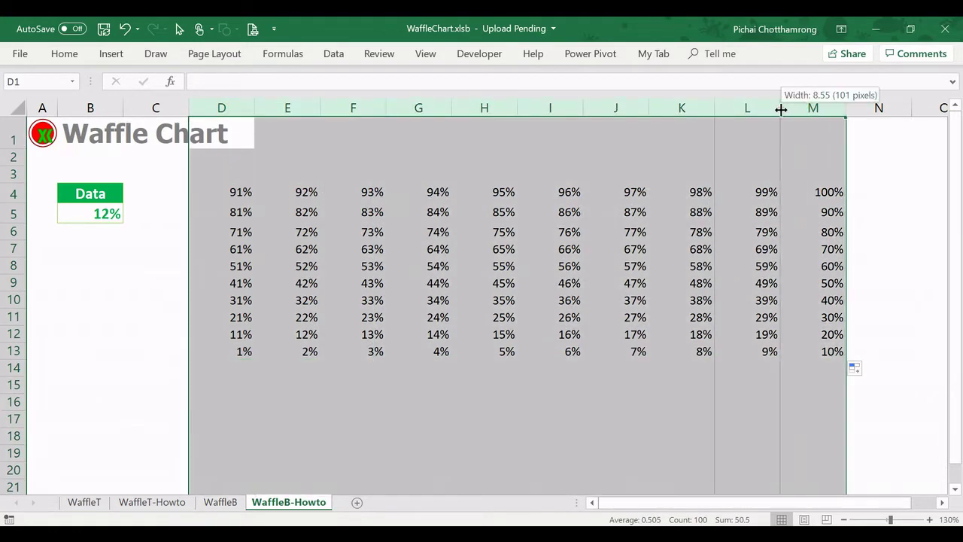
left_click_drag(780, 107, 735, 108)
left_click(190, 194)
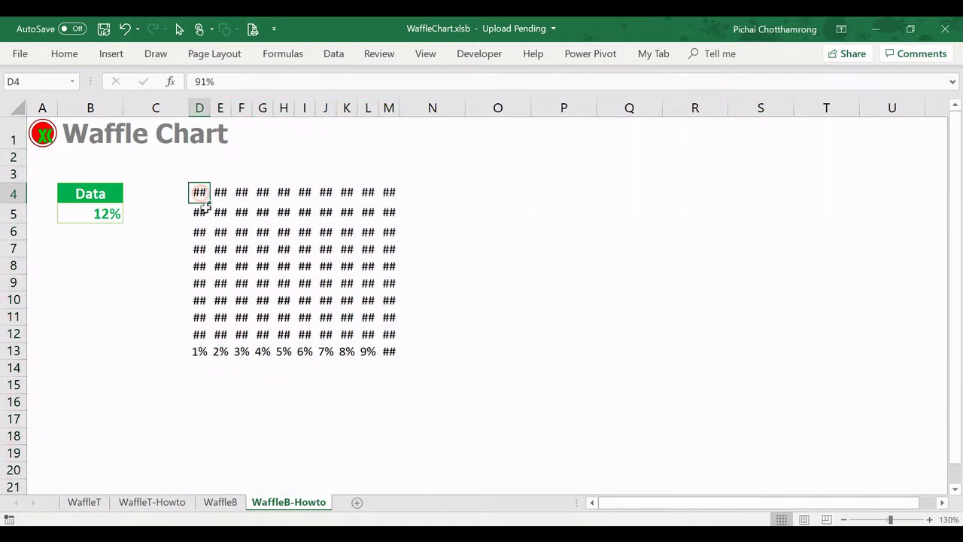
left_click(390, 351, "shift")
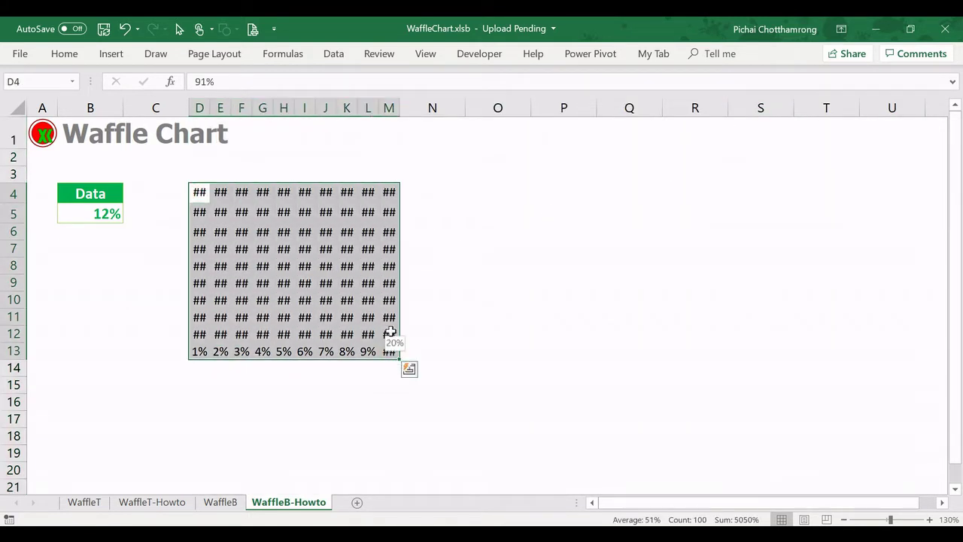
Step: Set D4:M13's fill and font colour to the same light green, hiding the percentages
left_click(65, 54)
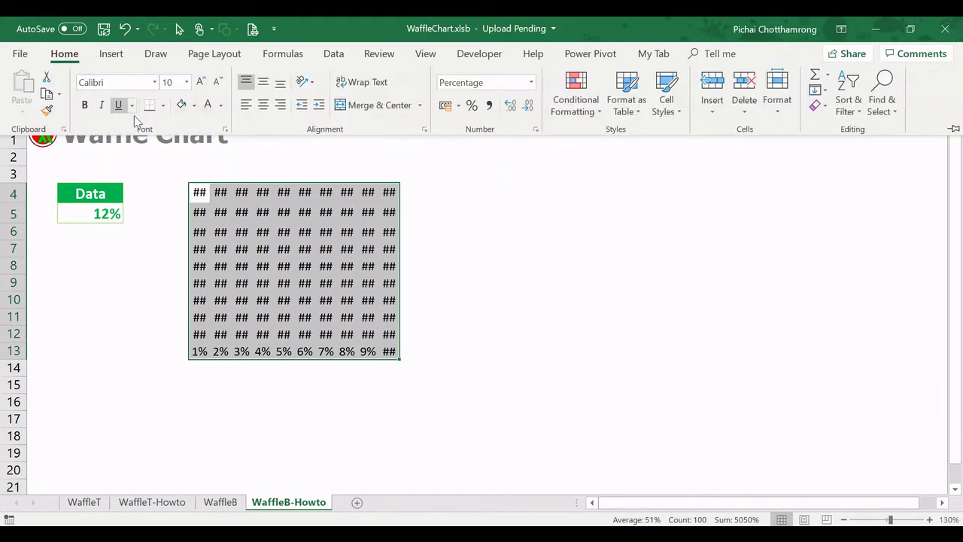
left_click(194, 107)
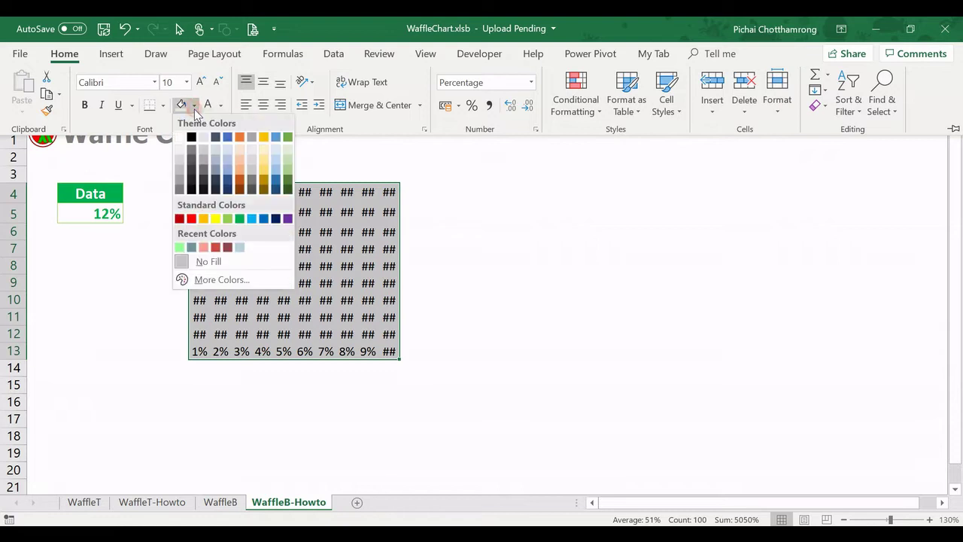
left_click(289, 151)
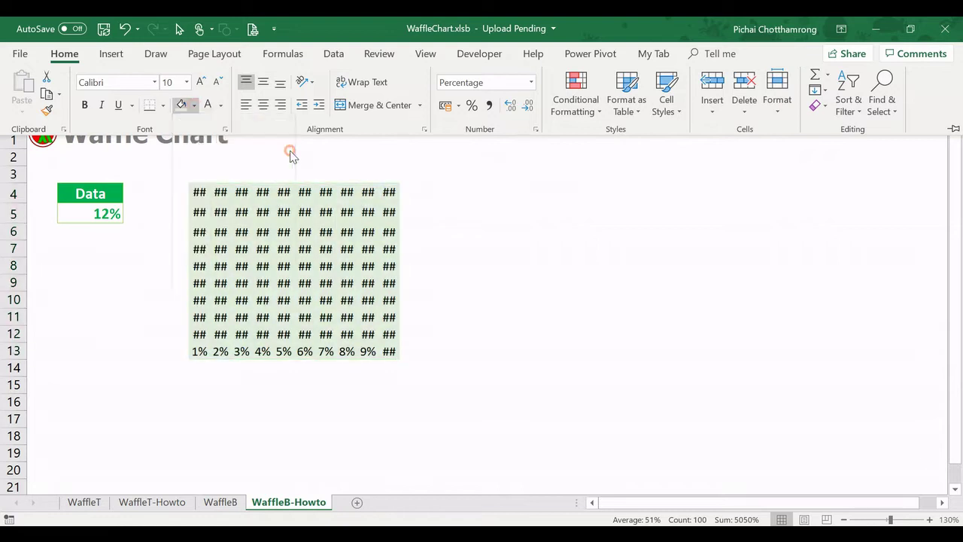
left_click(220, 105)
left_click(313, 163)
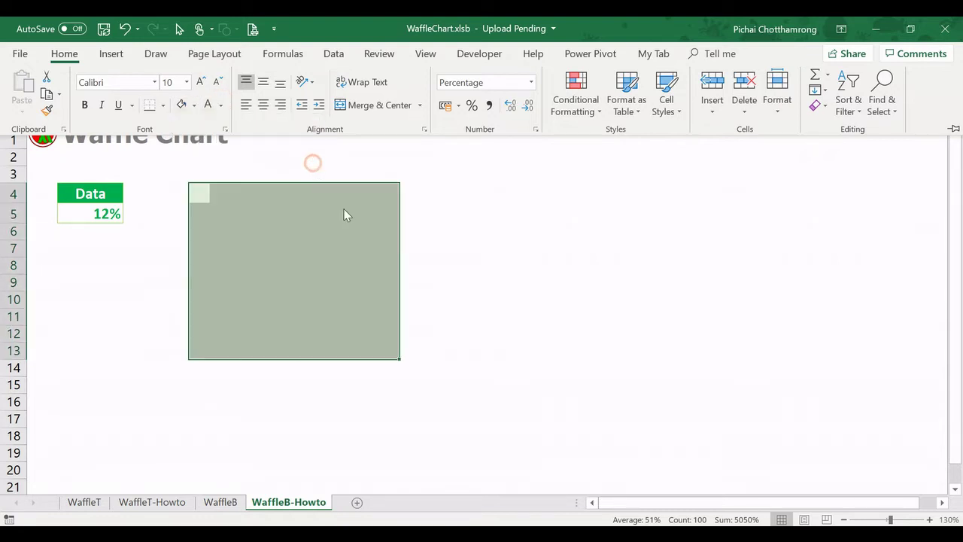
Step: Add white outline and inside borders to D4:M13 through Format Cells > Border
right_click(210, 195)
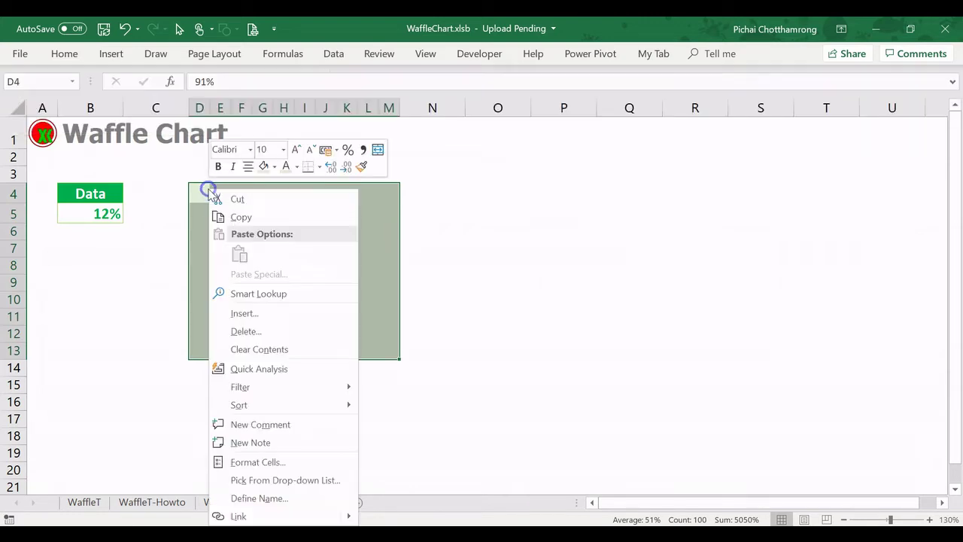
left_click(304, 462)
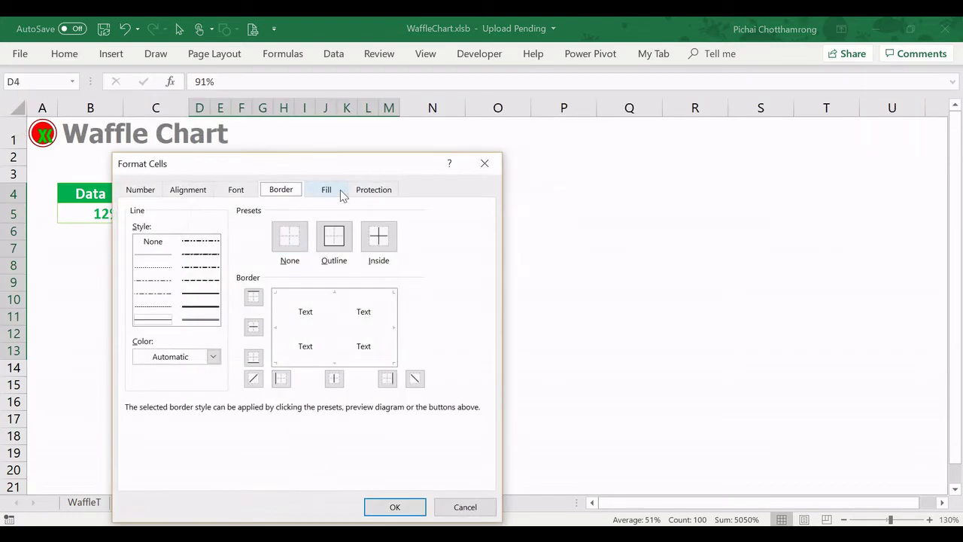
left_click(213, 356)
left_click(138, 246)
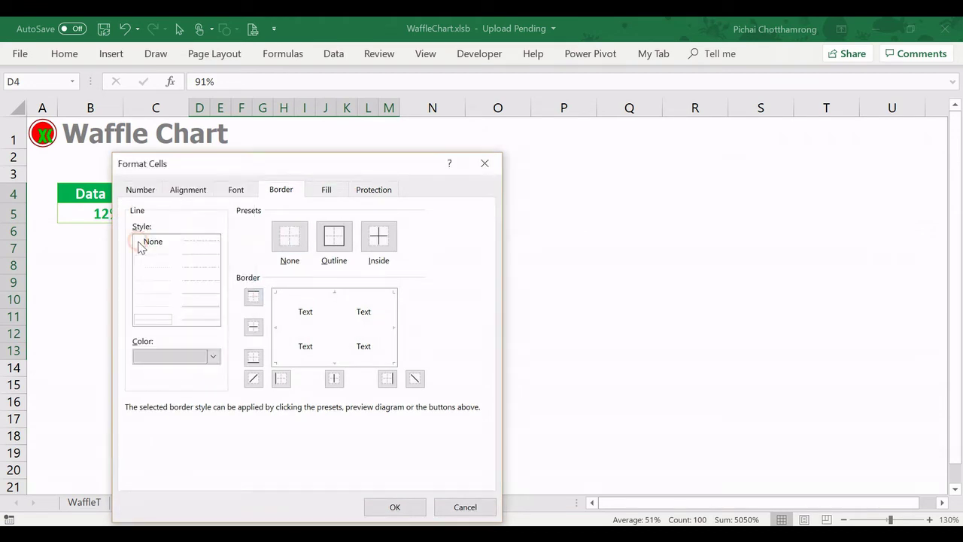
left_click(200, 307)
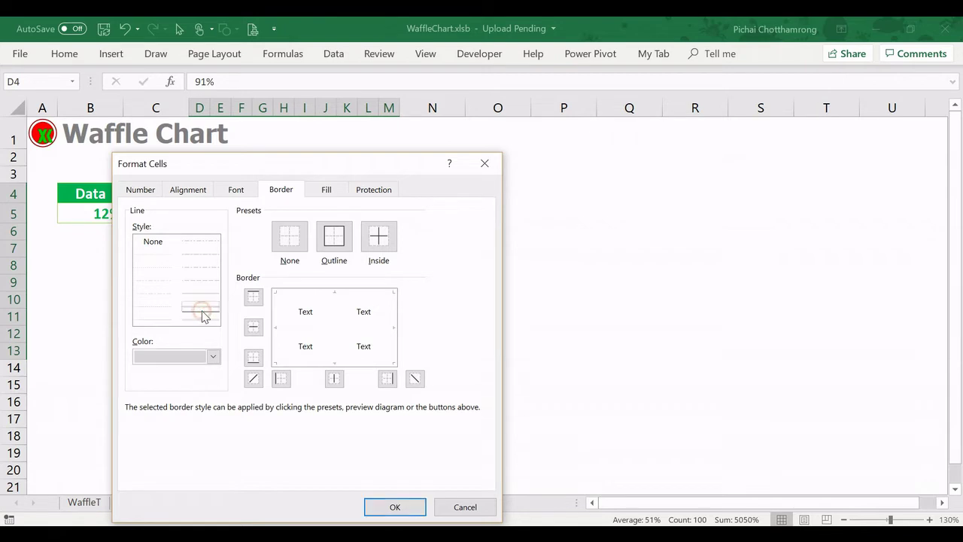
left_click(334, 238)
left_click(213, 356)
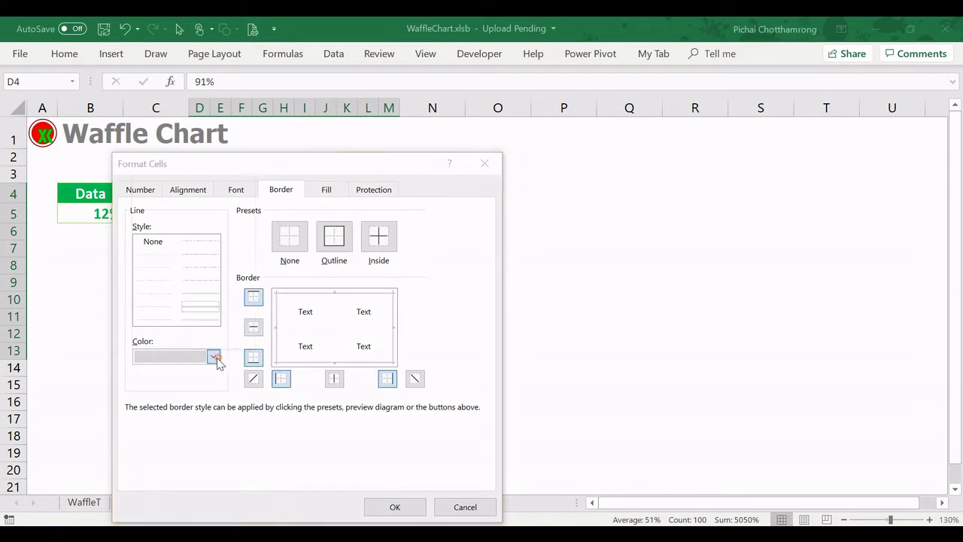
left_click(139, 218)
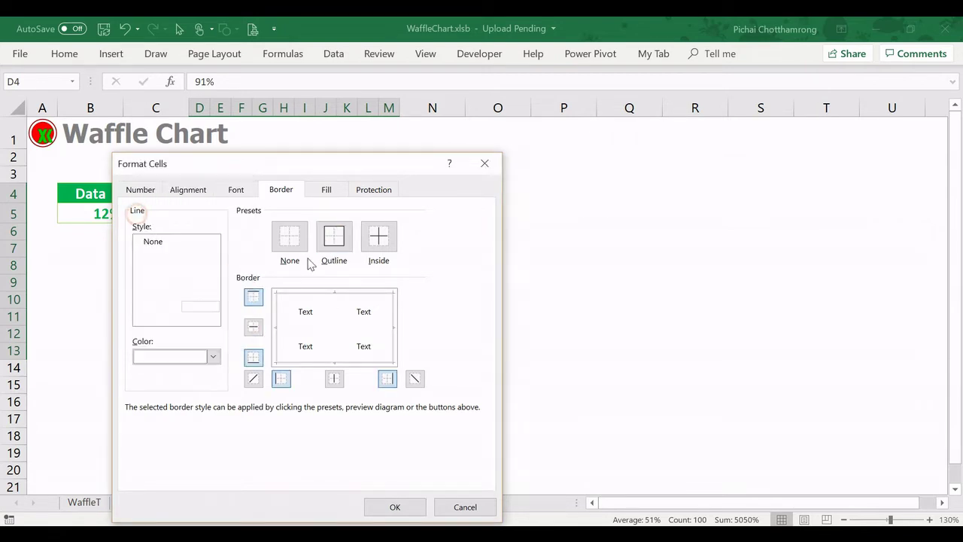
left_click(378, 241)
left_click(396, 507)
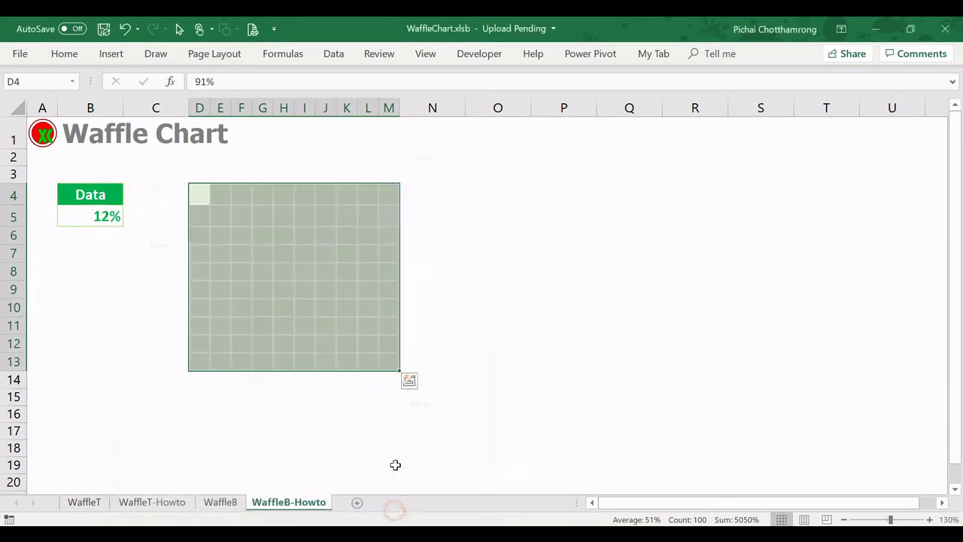
Step: Reselect the waffle grid D4:M13
left_click(488, 325)
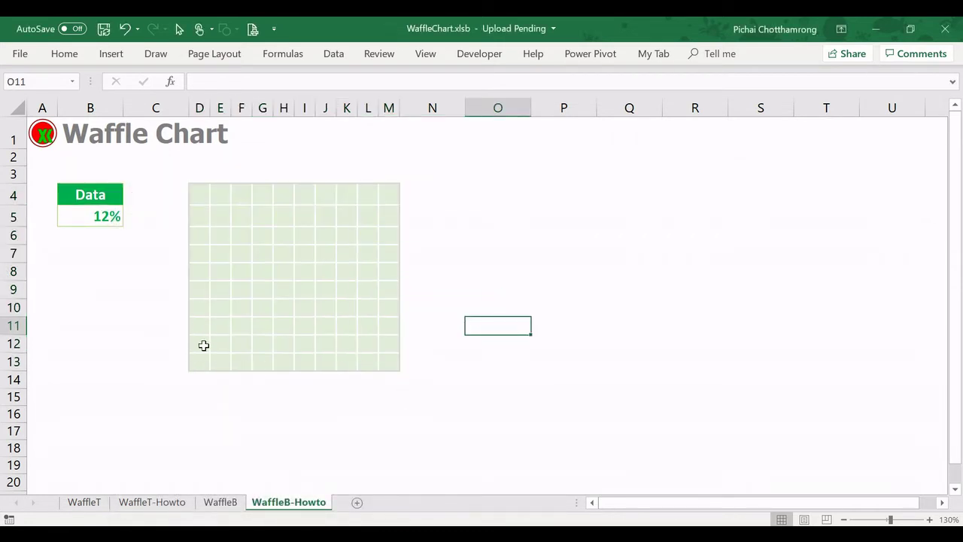
left_click(203, 345)
key("ctrl+a")
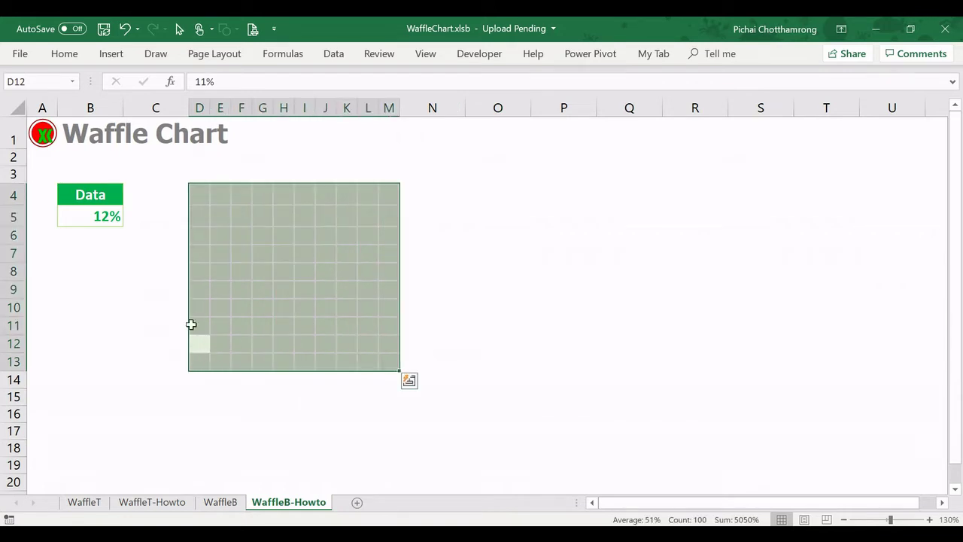
left_click_drag(200, 191, 386, 356)
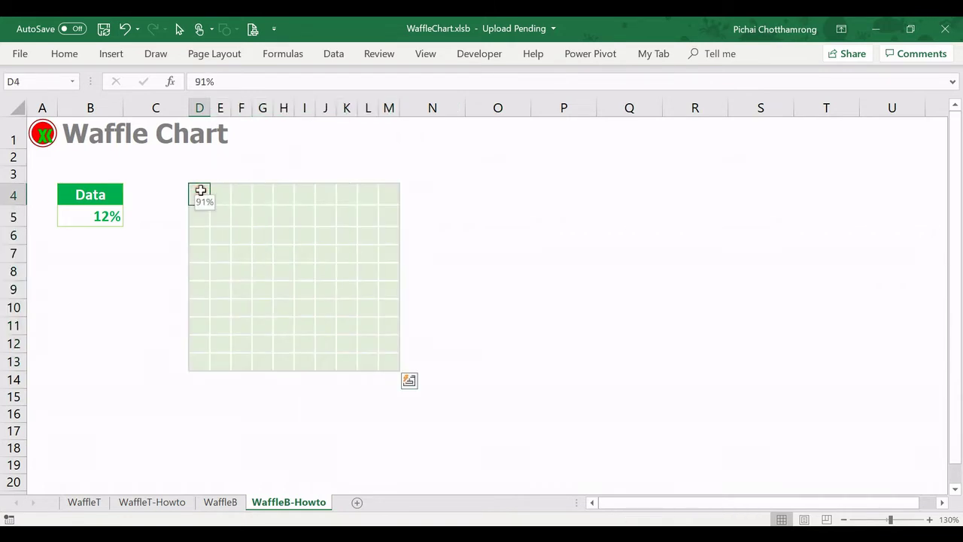
Step: Start a new conditional formatting rule of type 'Use a formula to determine which cells to format'
left_click(64, 53)
left_click(576, 100)
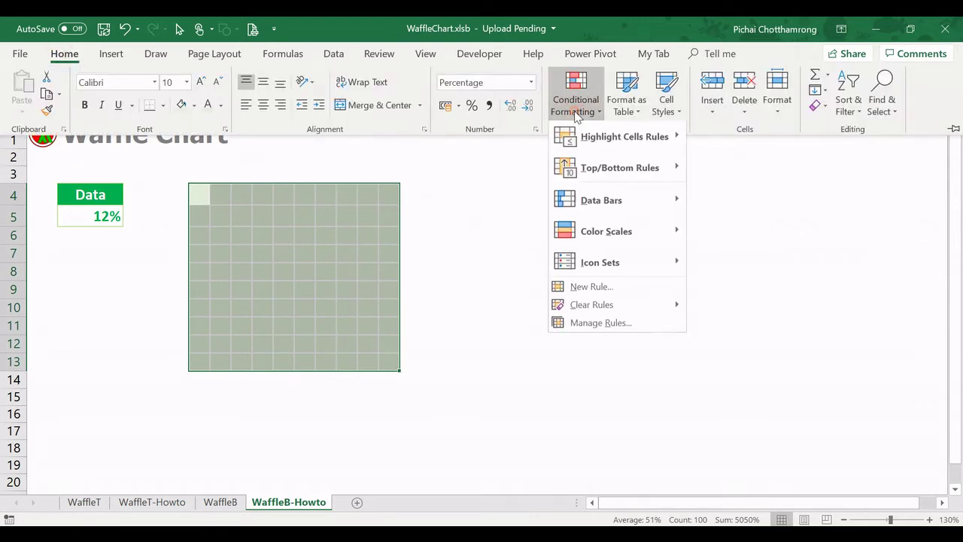
left_click(591, 289)
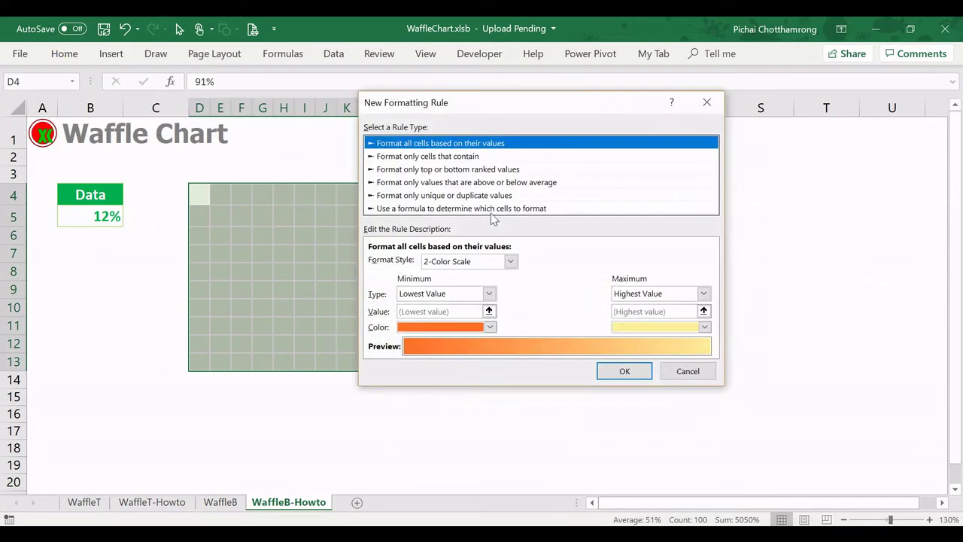
left_click(497, 209)
left_click(478, 261)
Step: Enter the rule formula =D4<=$B$5 and open its Format settings
left_click(479, 261)
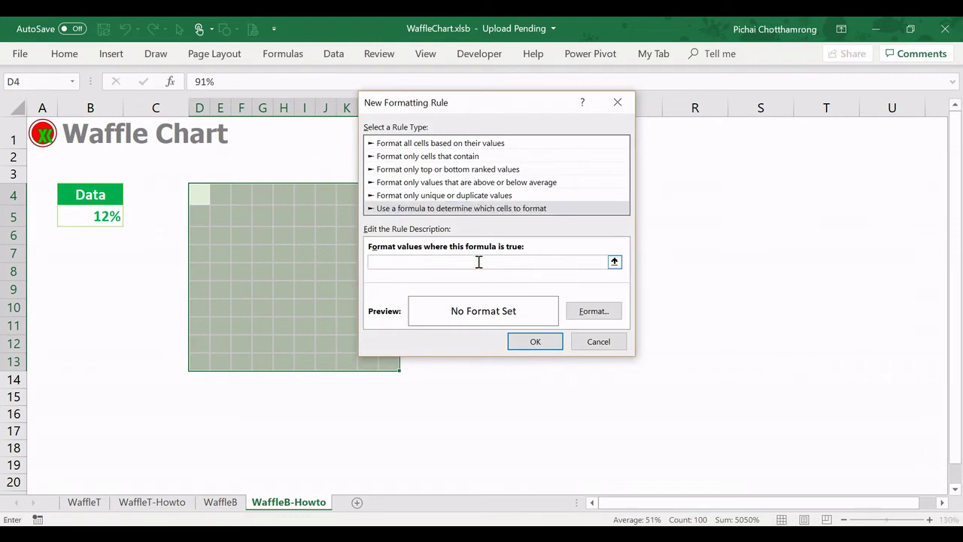
type("=")
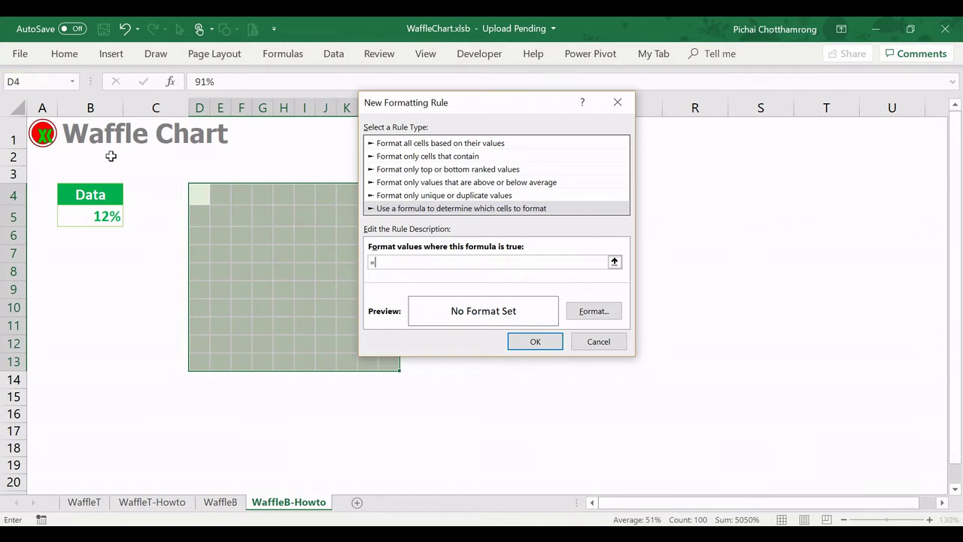
left_click(381, 261)
left_click(101, 216)
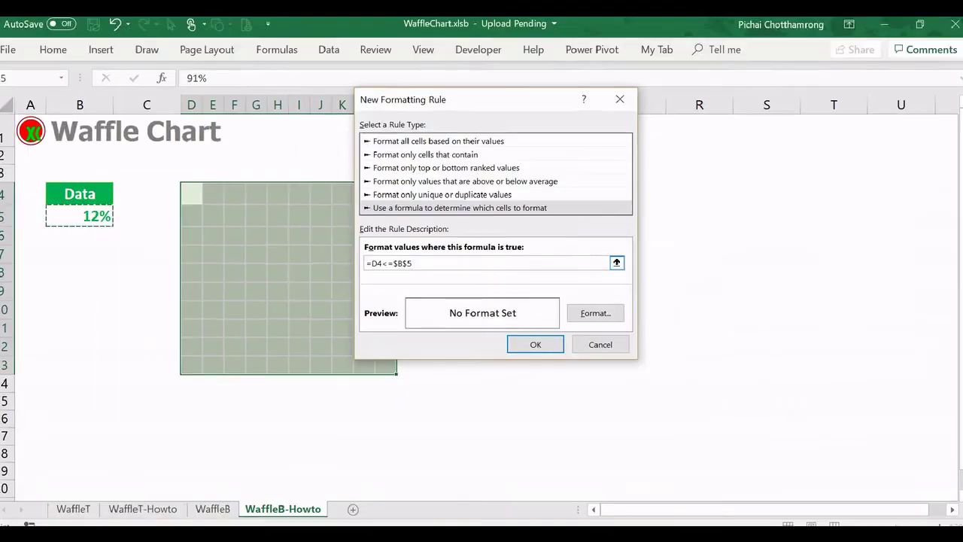
left_click(591, 314)
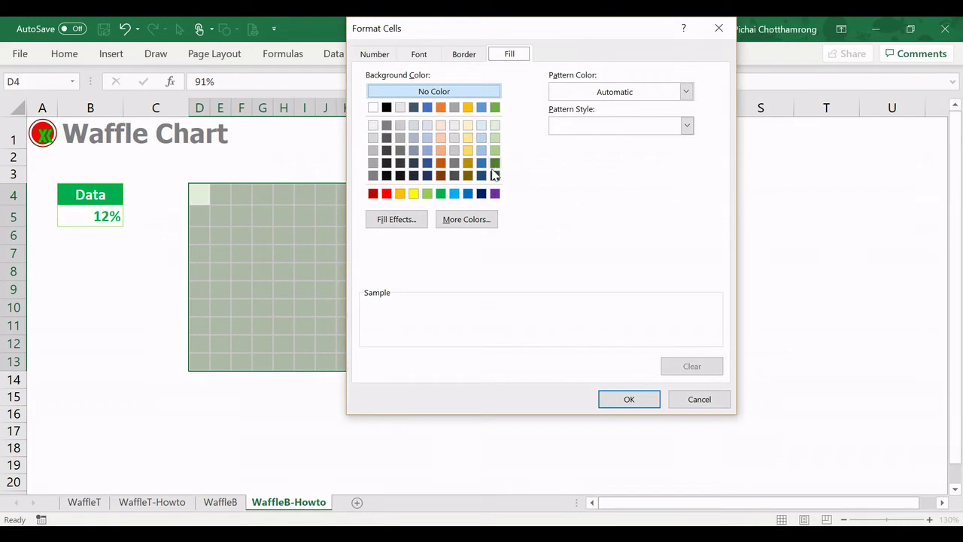
Step: Give the rule a Light Green fill and Light Green font, then apply it
left_click(427, 194)
left_click(423, 57)
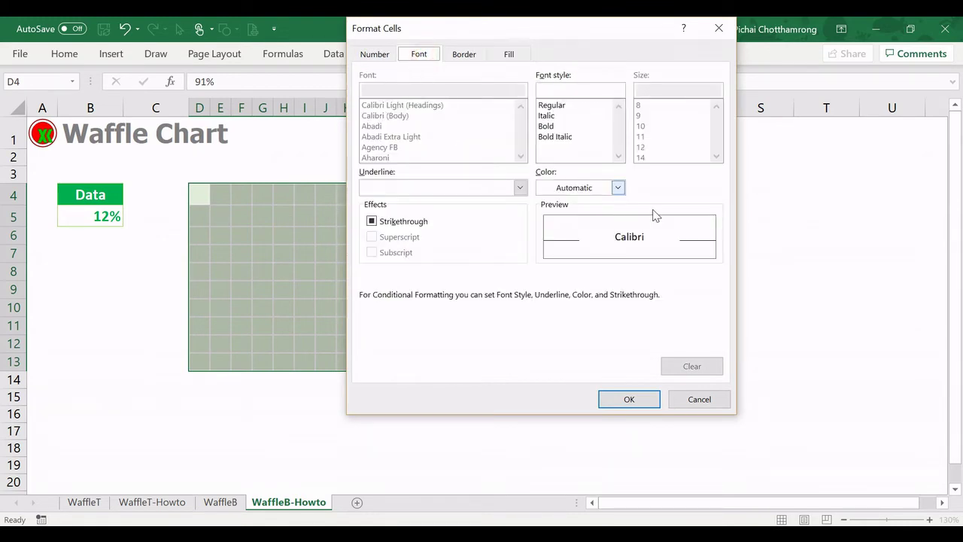
left_click(617, 188)
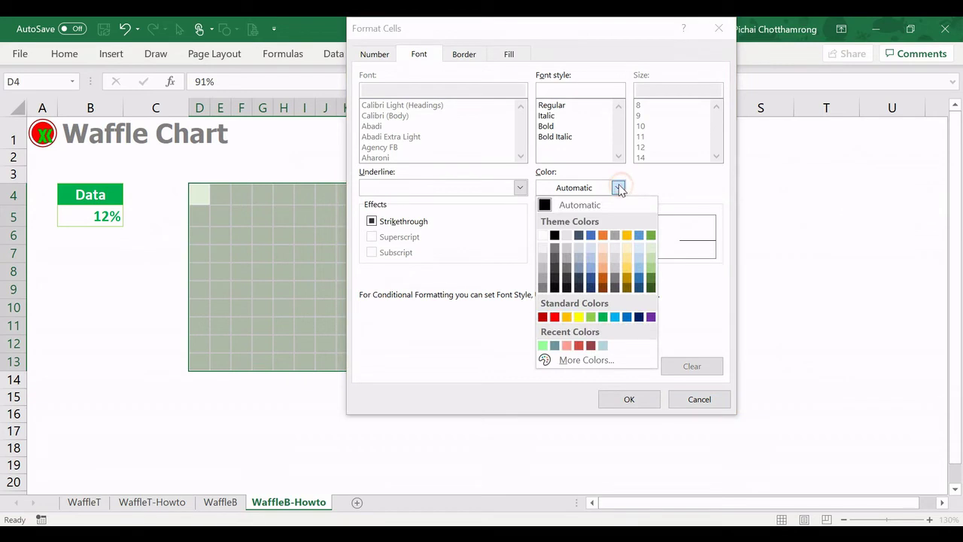
left_click(592, 317)
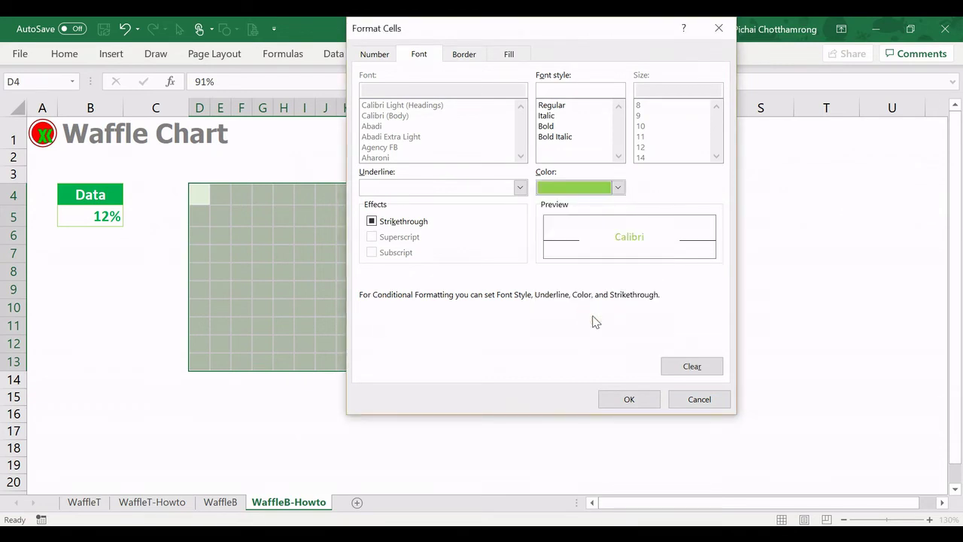
left_click(628, 397)
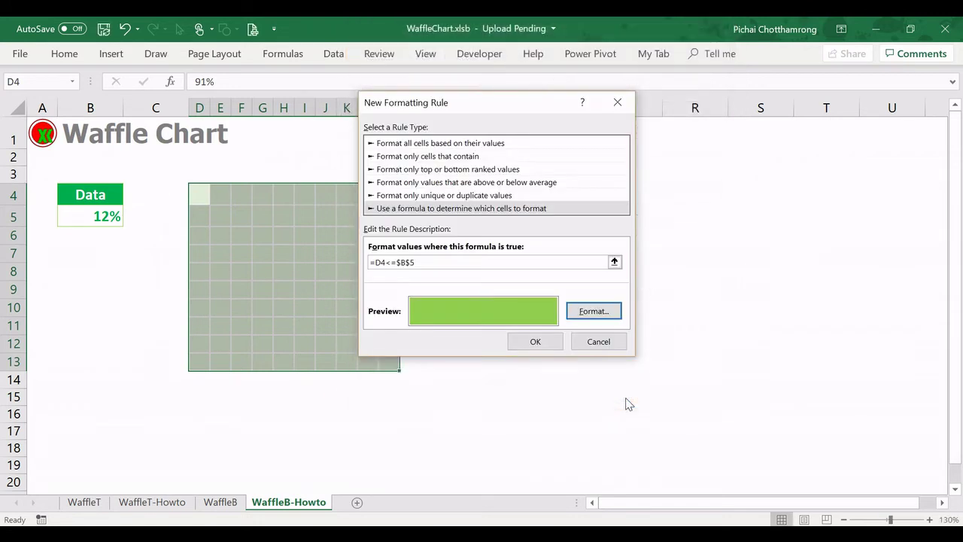
left_click(536, 343)
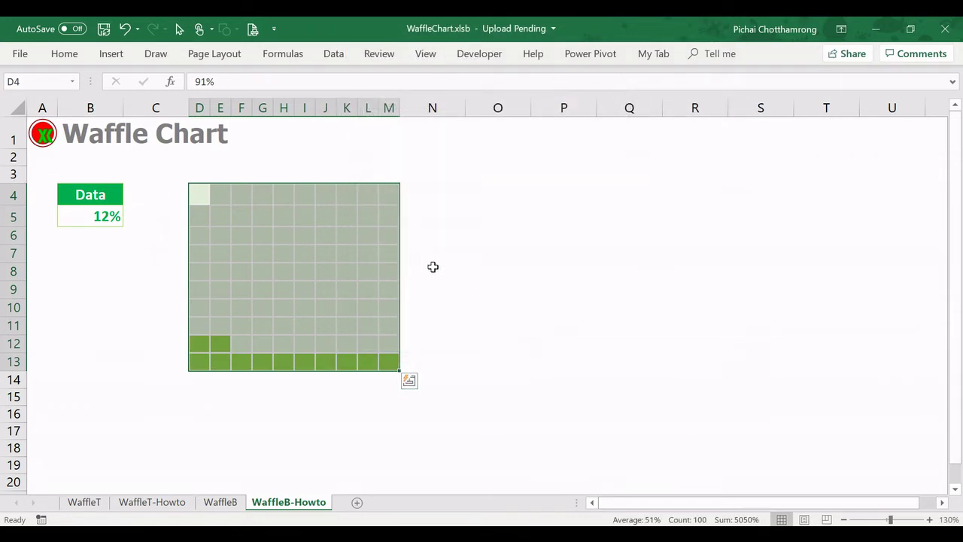
Step: Change B5 to 25% to test the waffle fill
left_click(79, 220)
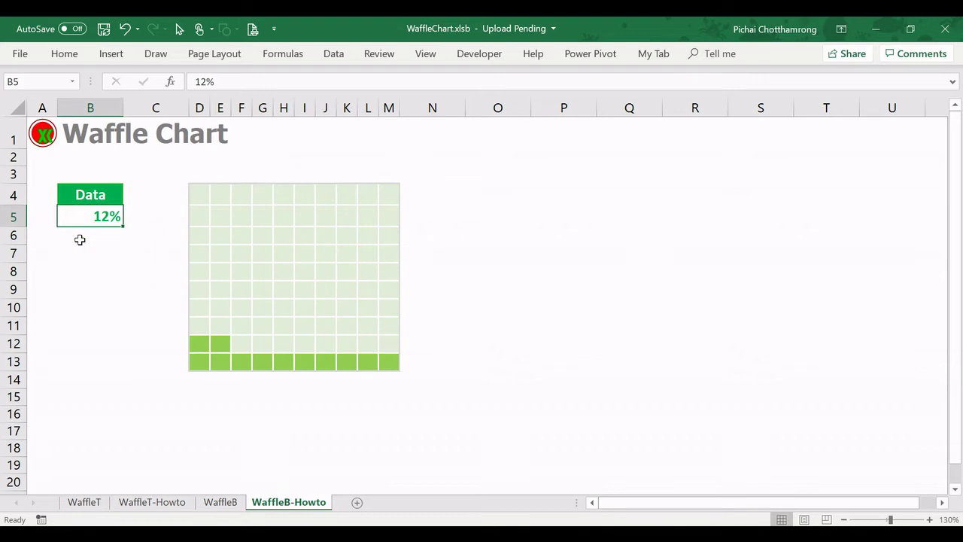
type("25")
key("Return")
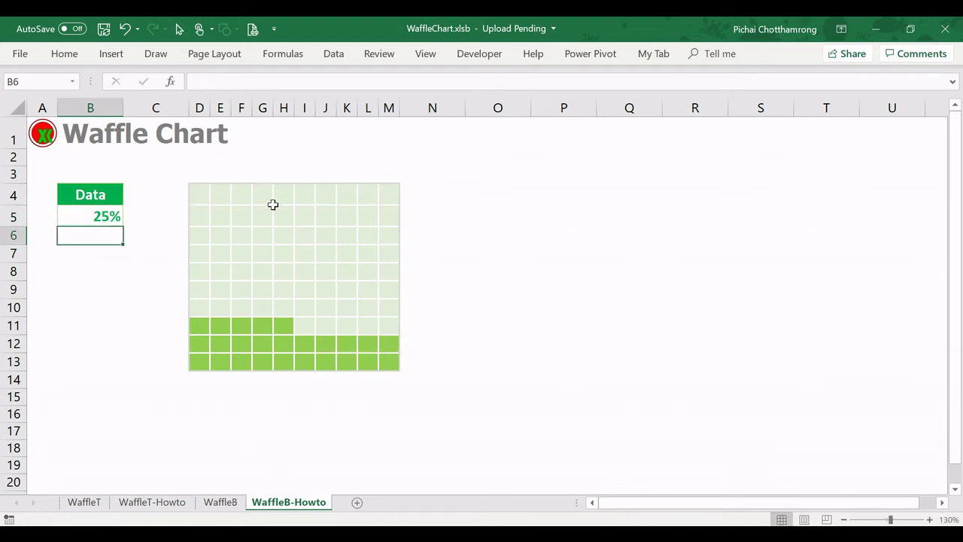
Step: Draw a rectangle shape over the top rows of the waffle grid
left_click(198, 192)
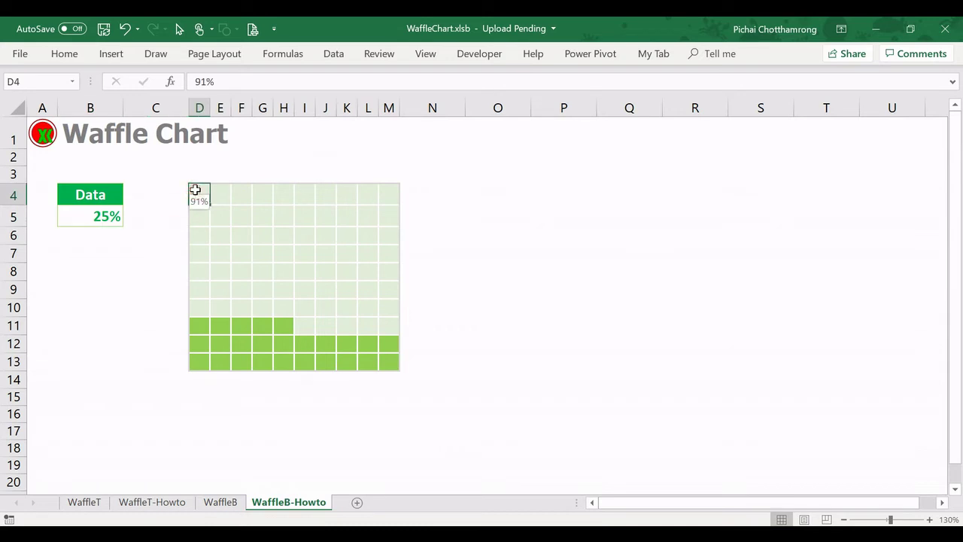
left_click(111, 54)
left_click(184, 97)
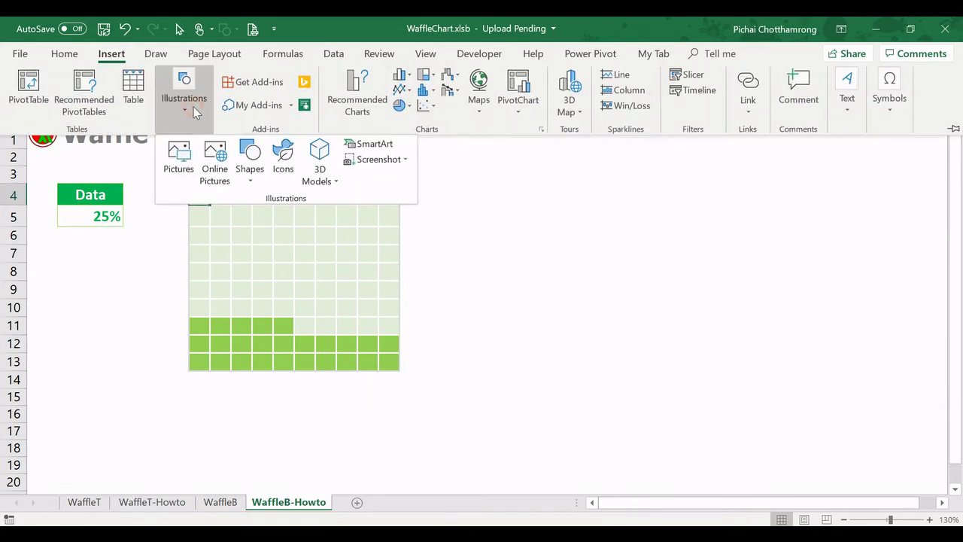
left_click(252, 171)
left_click(284, 215)
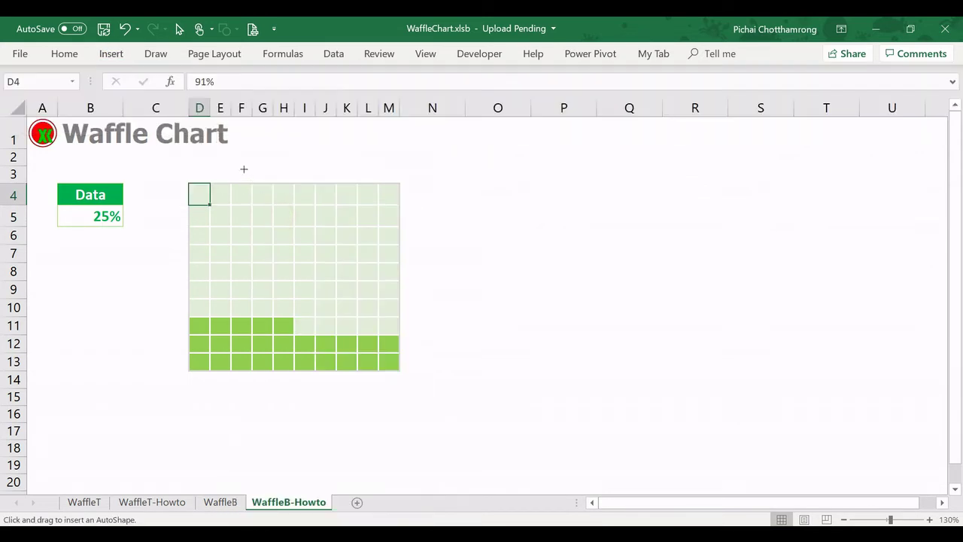
left_click_drag(219, 172, 400, 243)
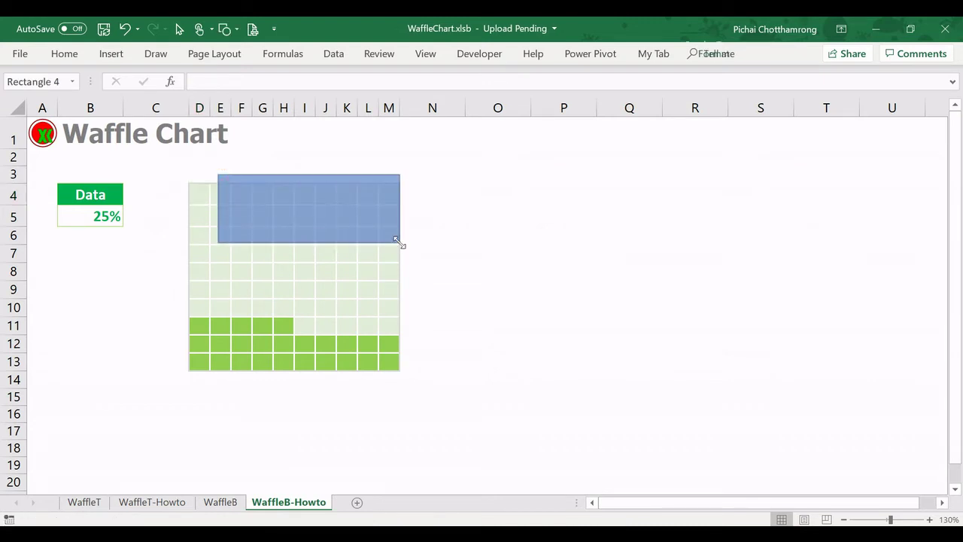
Step: Begin a formula in the formula bar for the selected rectangle
left_click(64, 54)
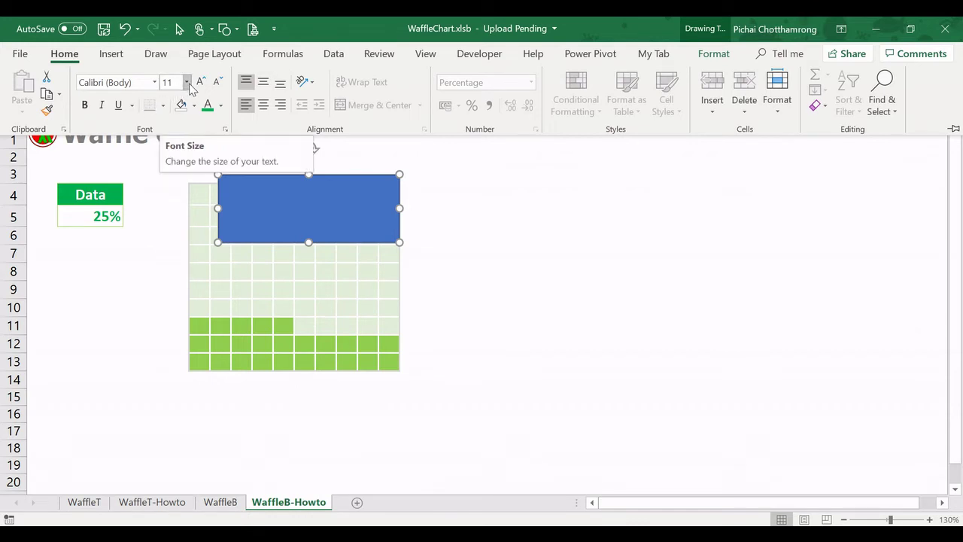
left_click(276, 158)
left_click(279, 83)
type("=")
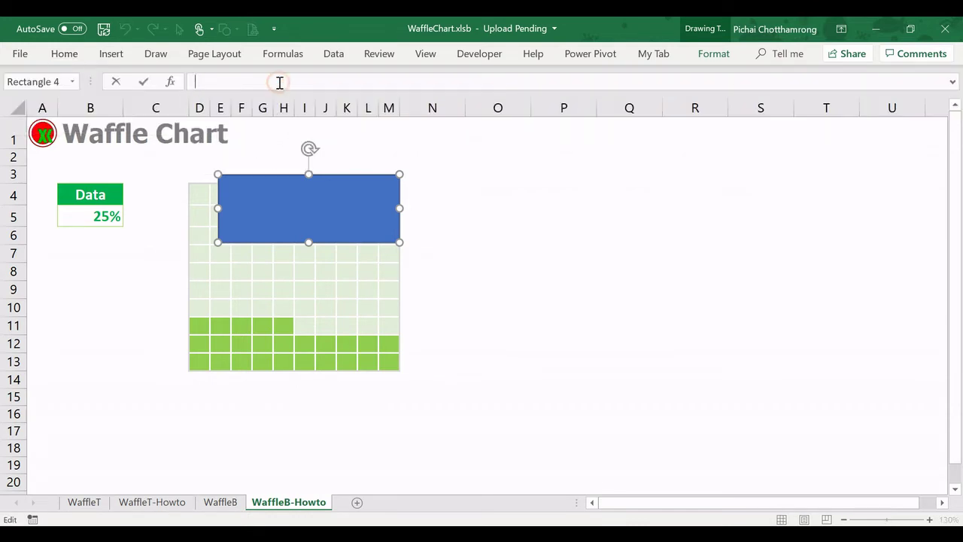
Step: Link the rectangle text to B5 and make the 25% label size 48, right-aligned
left_click(107, 216)
key("Return")
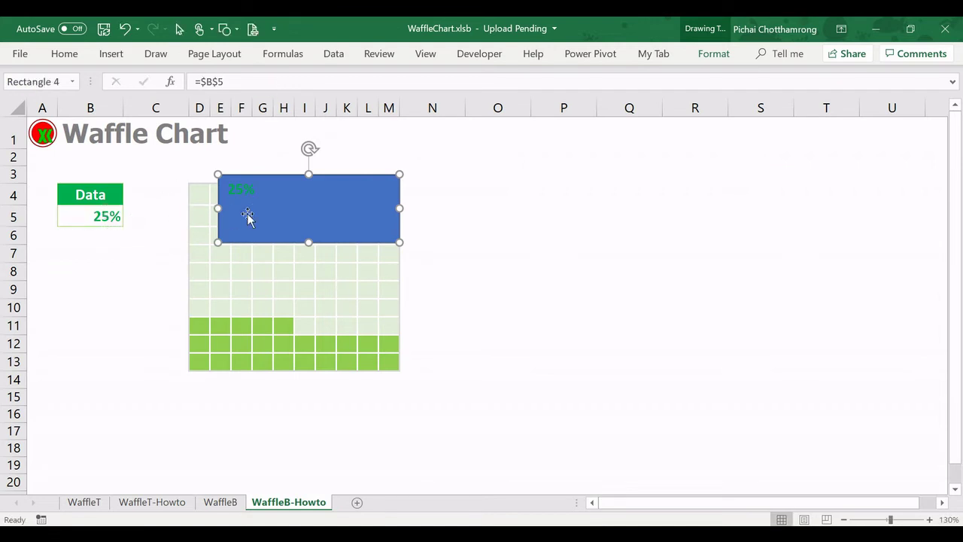
left_click(66, 55)
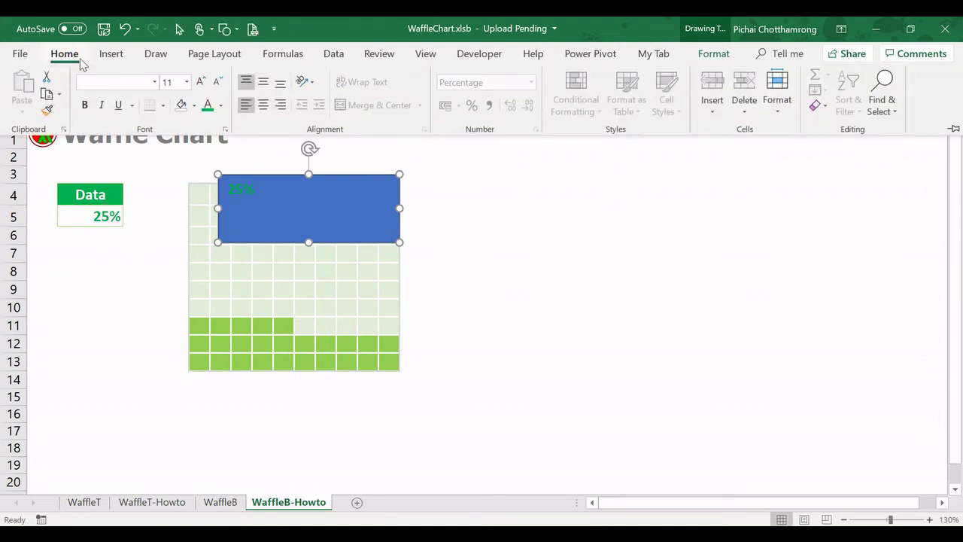
left_click(186, 83)
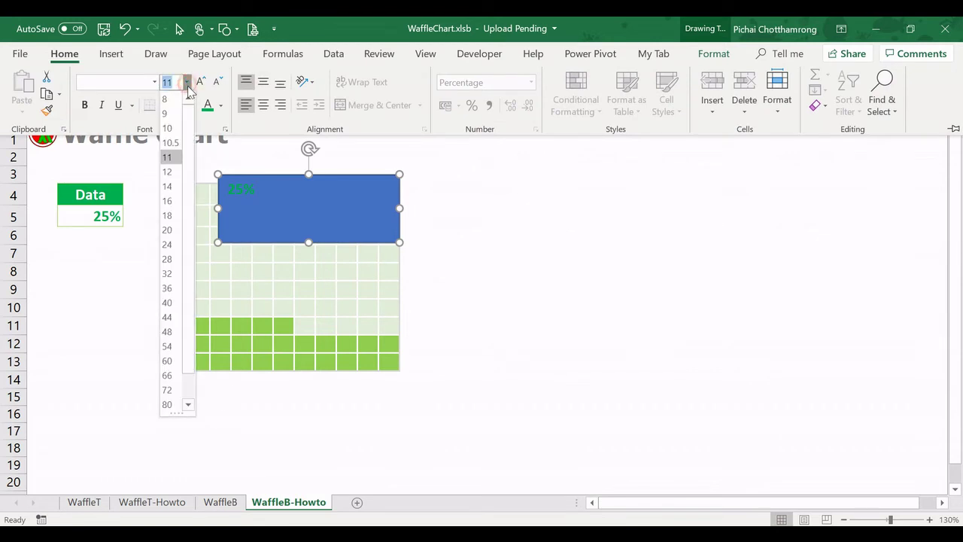
left_click(167, 332)
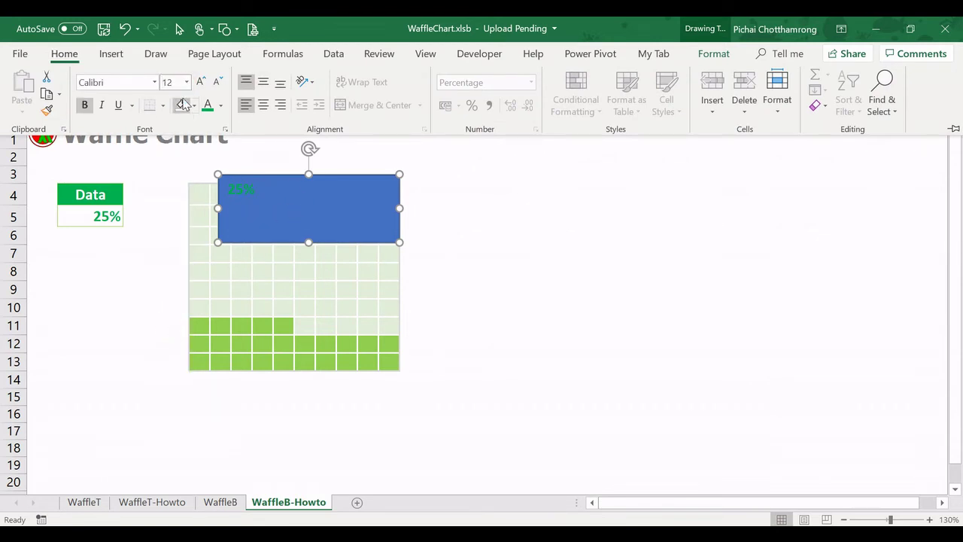
left_click(187, 83)
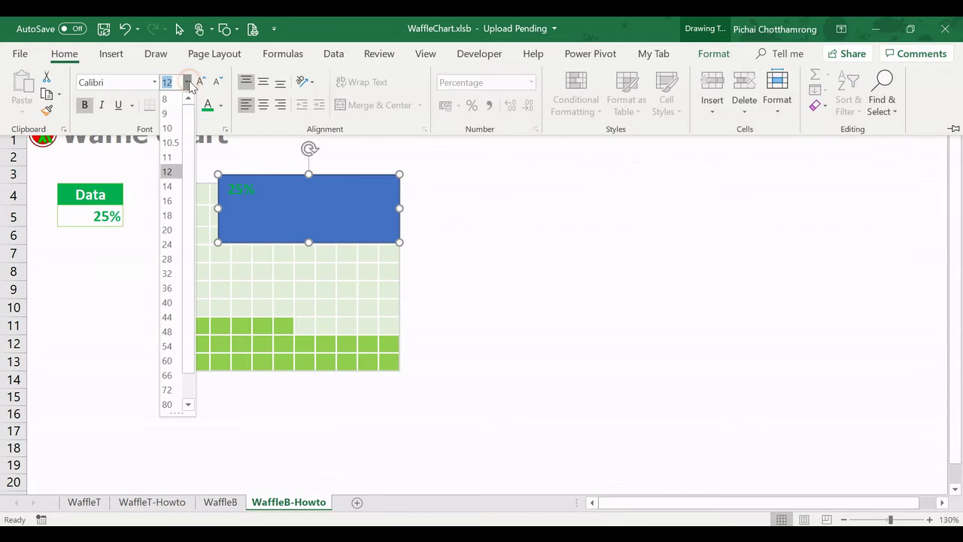
left_click(170, 333)
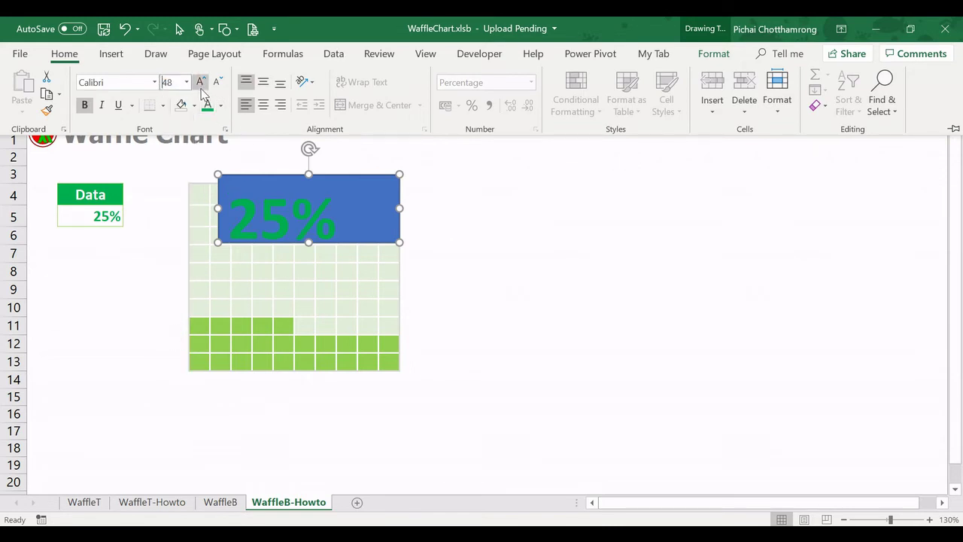
left_click(281, 106)
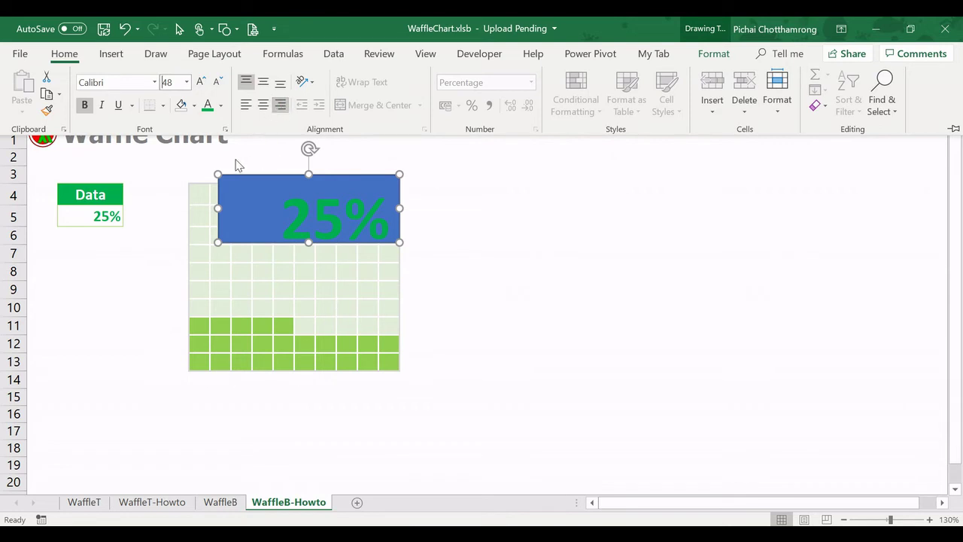
Step: Set the label box to No Fill and No Outline
left_click(194, 105)
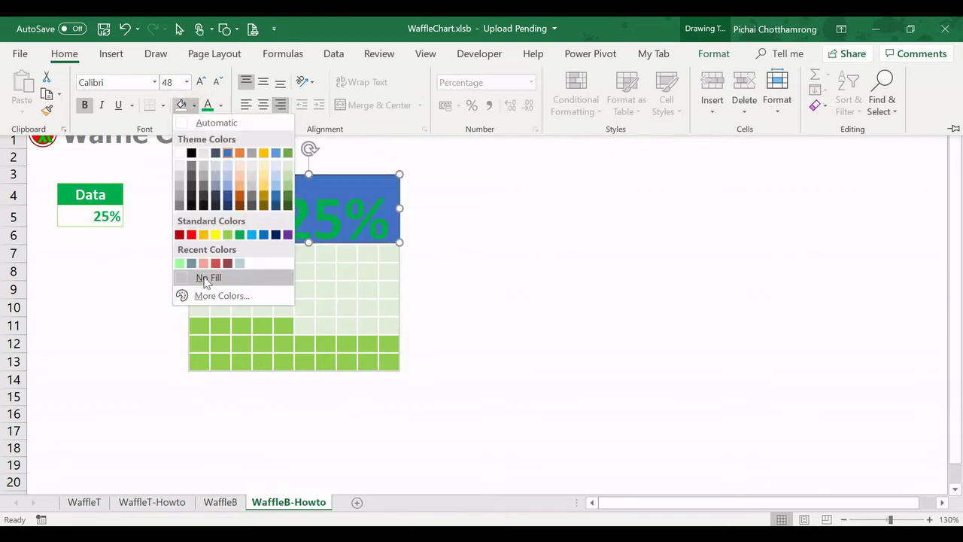
left_click(207, 277)
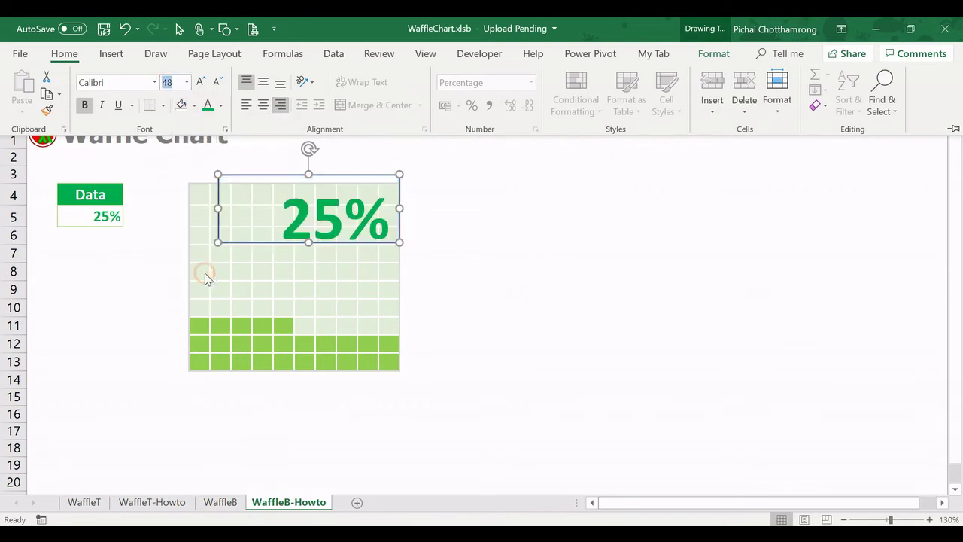
left_click(716, 57)
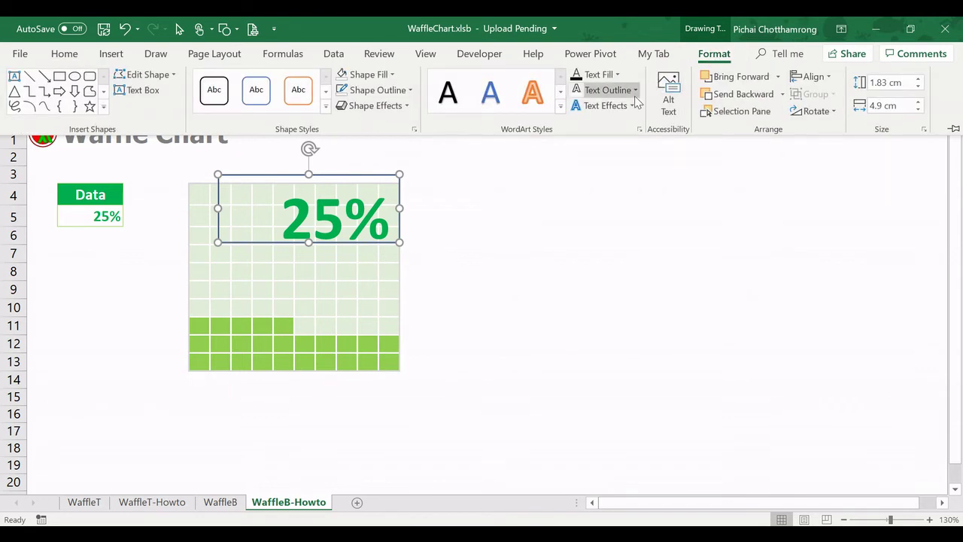
left_click(410, 89)
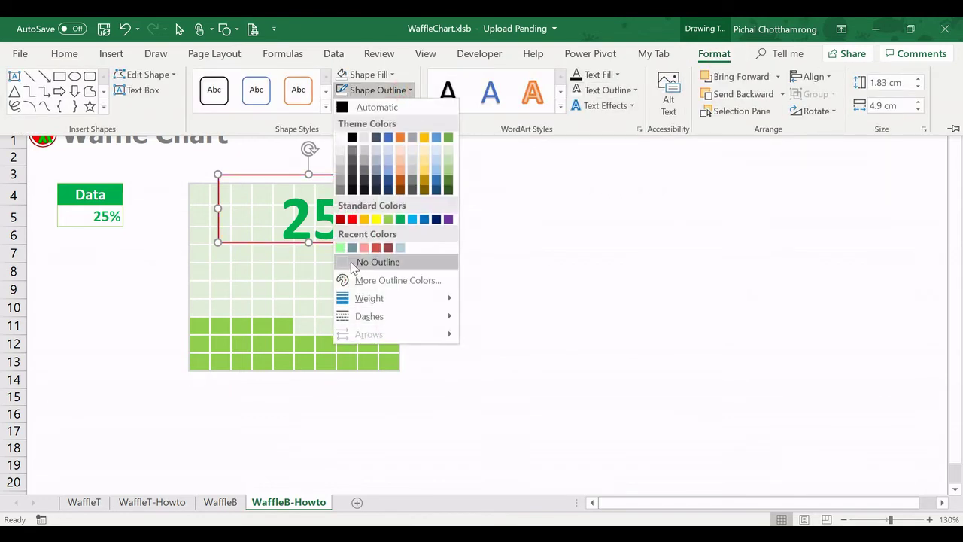
left_click(367, 270)
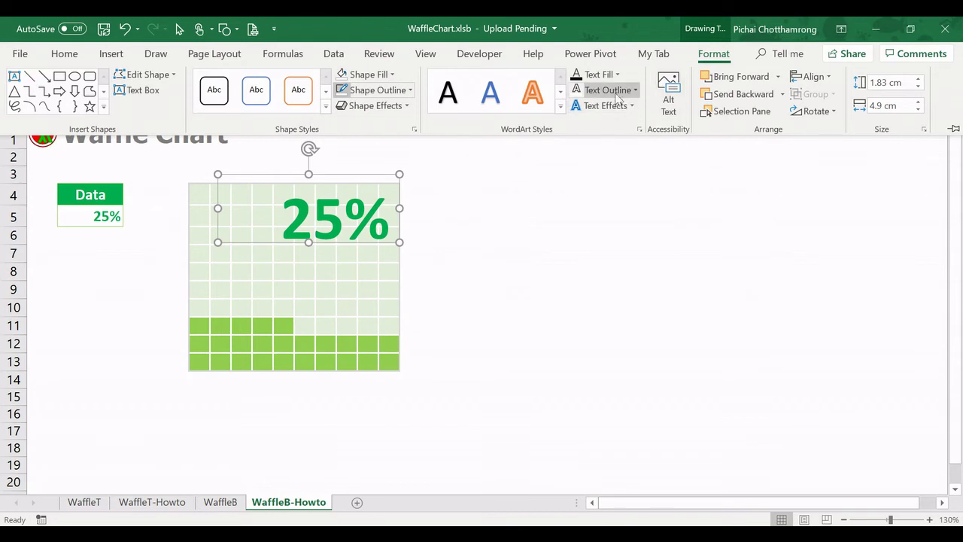
Step: Stretch the label box down into row 7 and deselect it
left_click(636, 91)
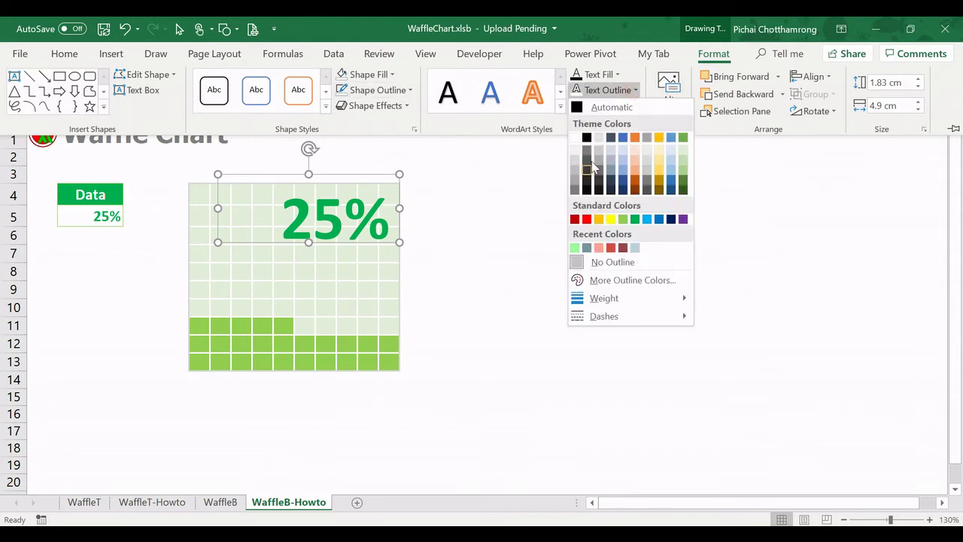
left_click(575, 140)
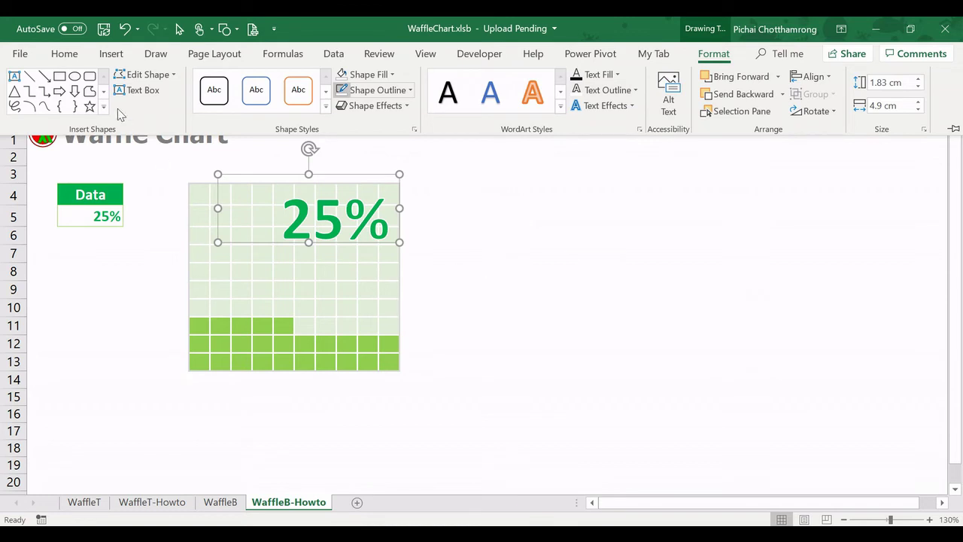
left_click(63, 59)
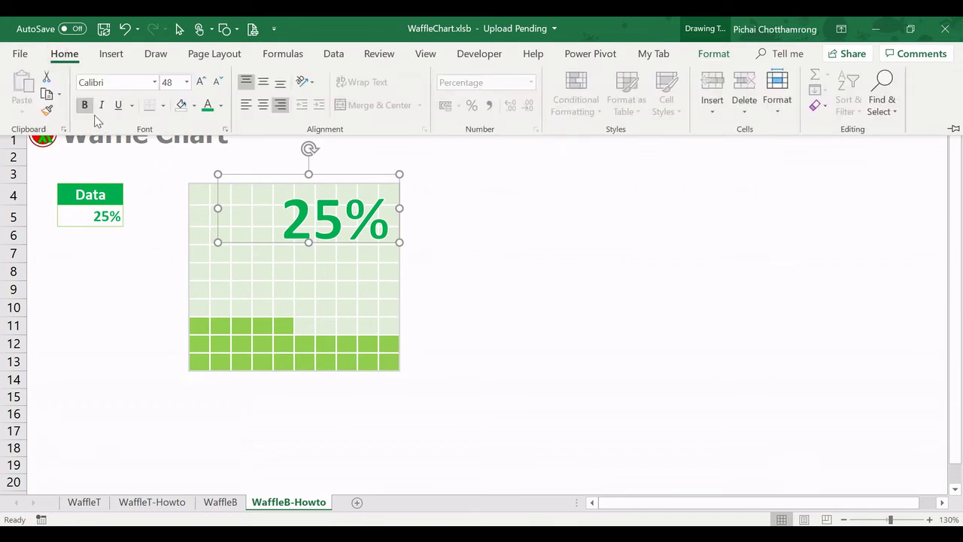
left_click(499, 276)
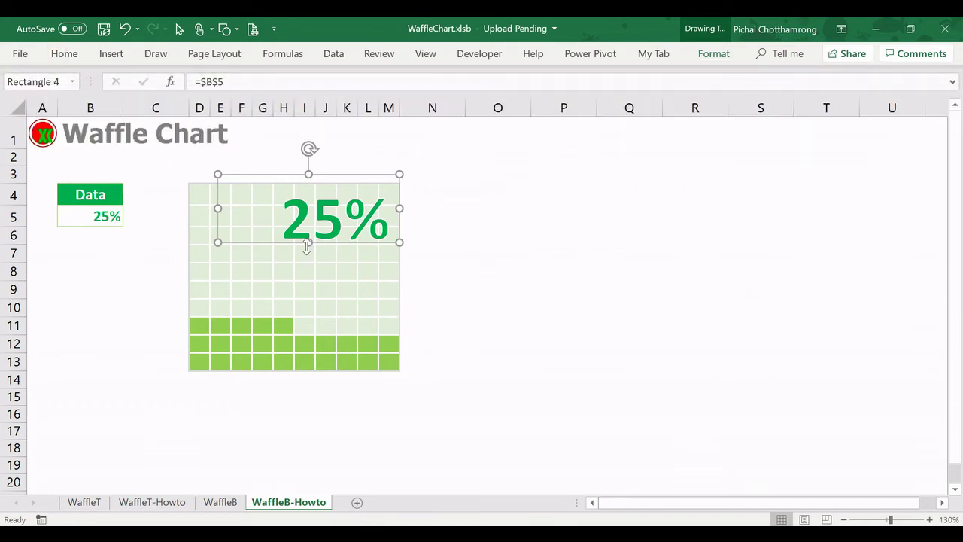
left_click_drag(308, 243, 309, 254)
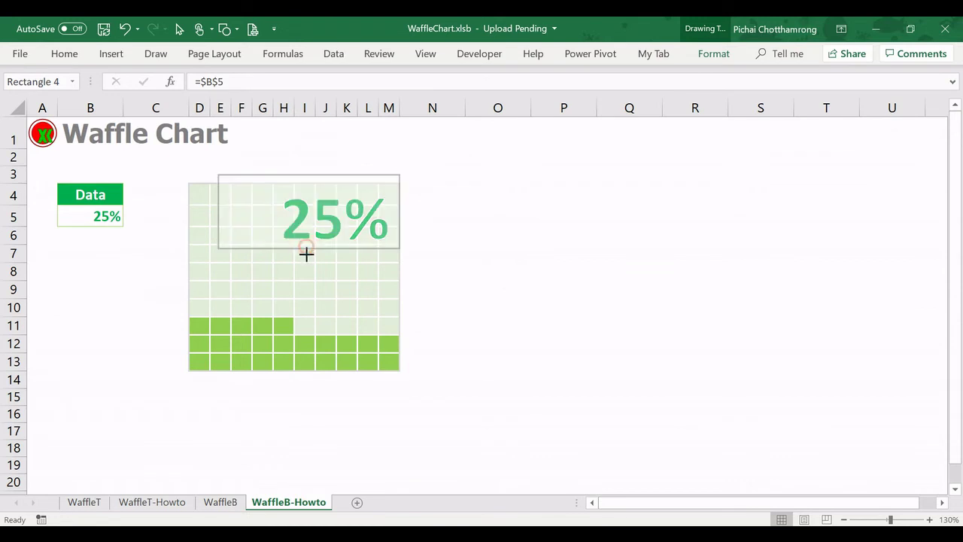
left_click(424, 268)
Step: Try B5 values 100%, 0%, 89% and 72%, finally leaving it at 18%
left_click(86, 215)
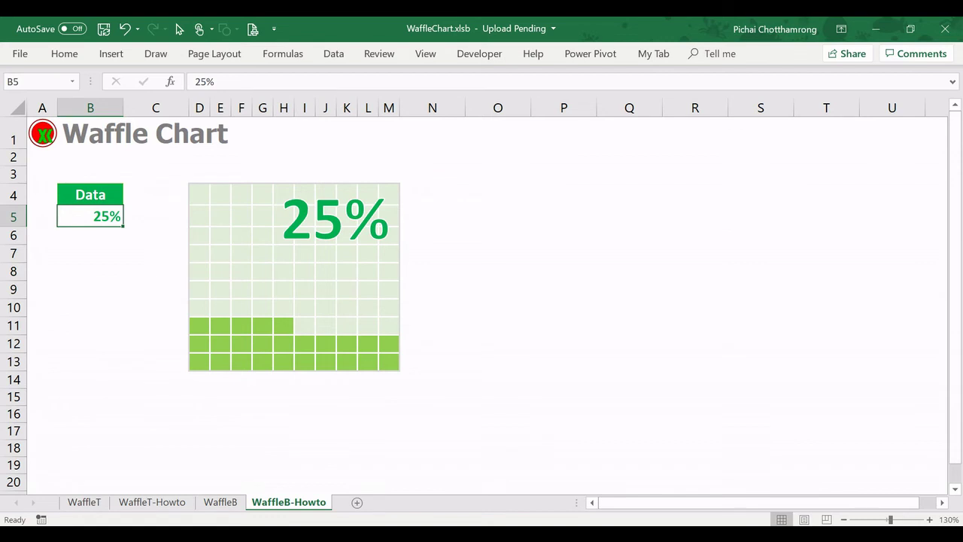
type("1")
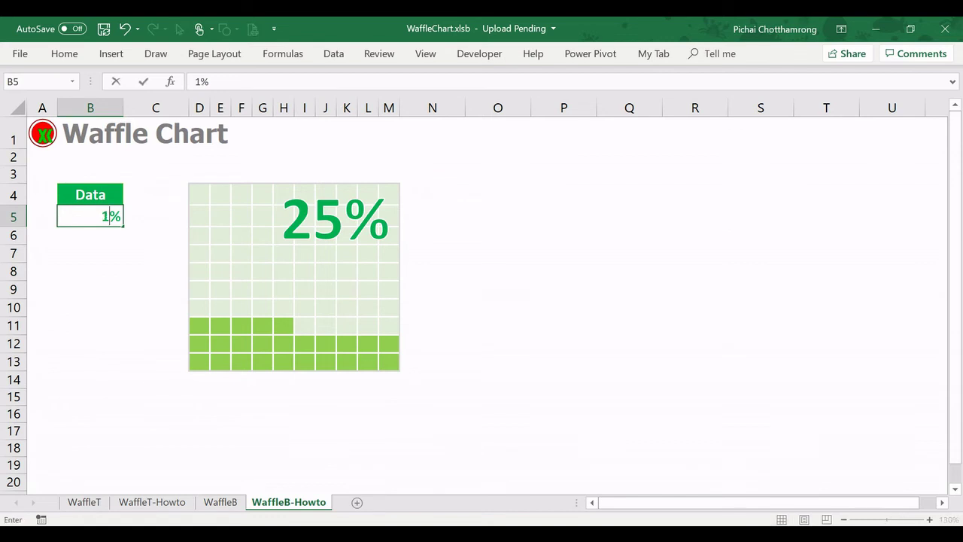
type("00")
key("Return")
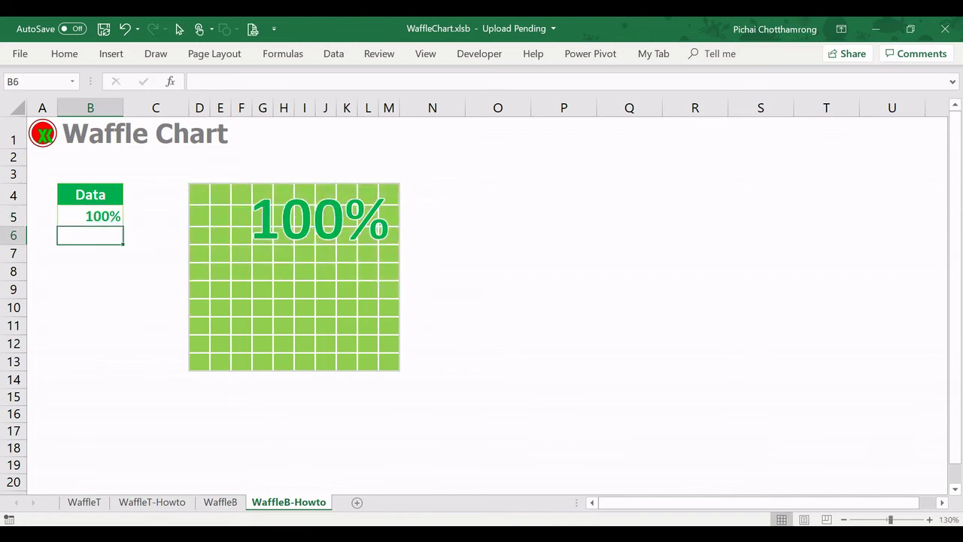
left_click(90, 216)
type("0")
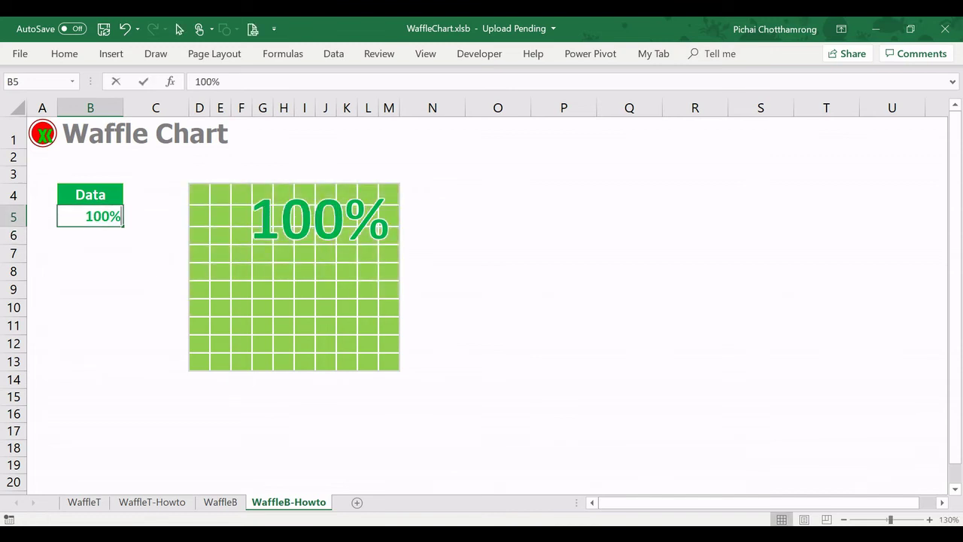
key("ctrl+Return")
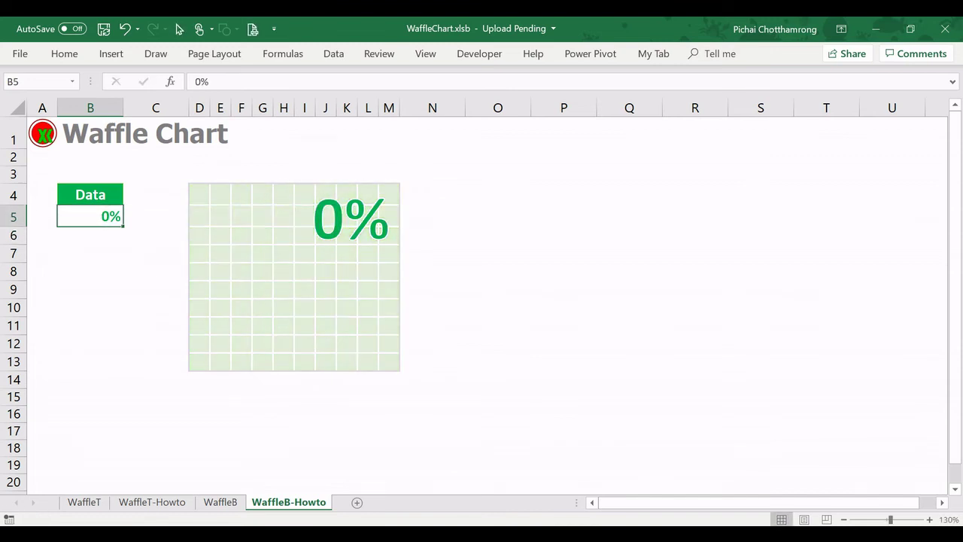
type("89")
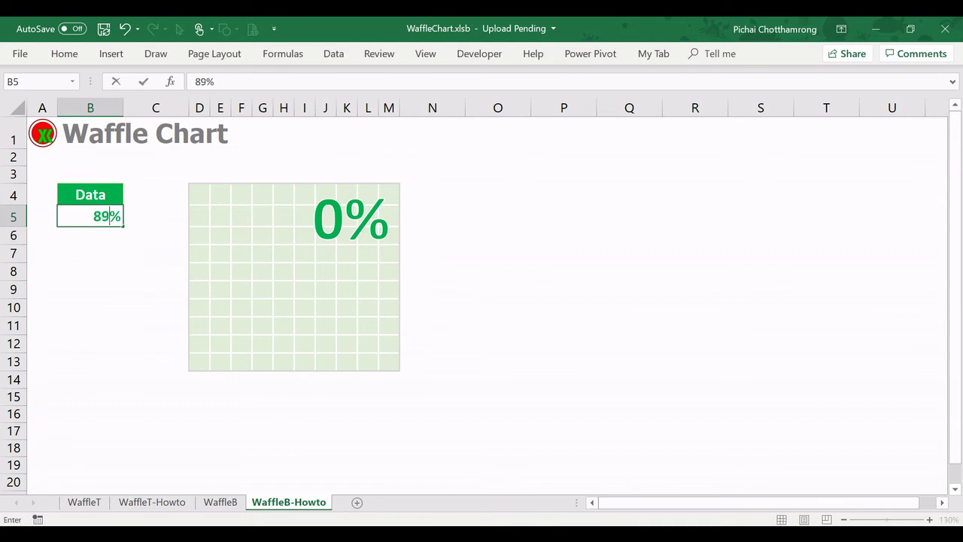
key("ctrl+Return")
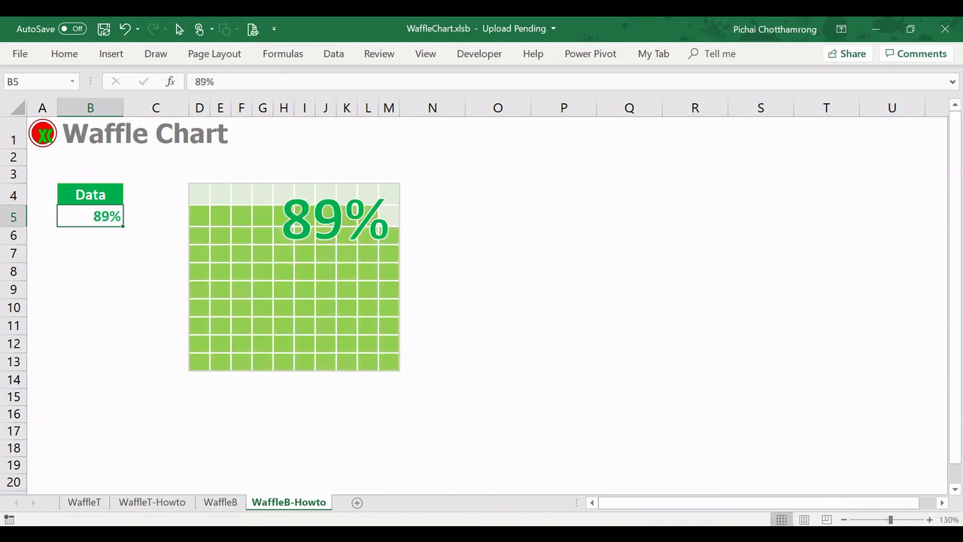
type("7")
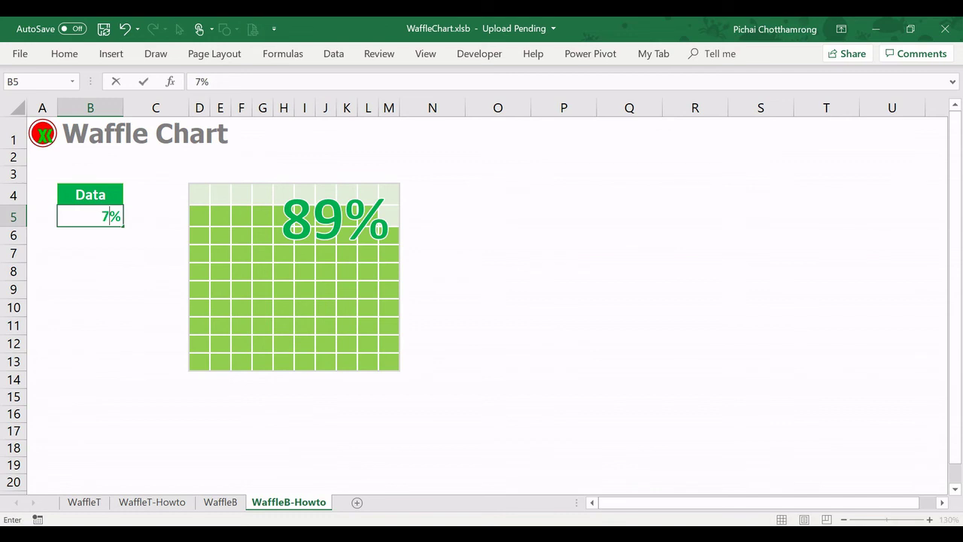
type("2")
key("ctrl+Return")
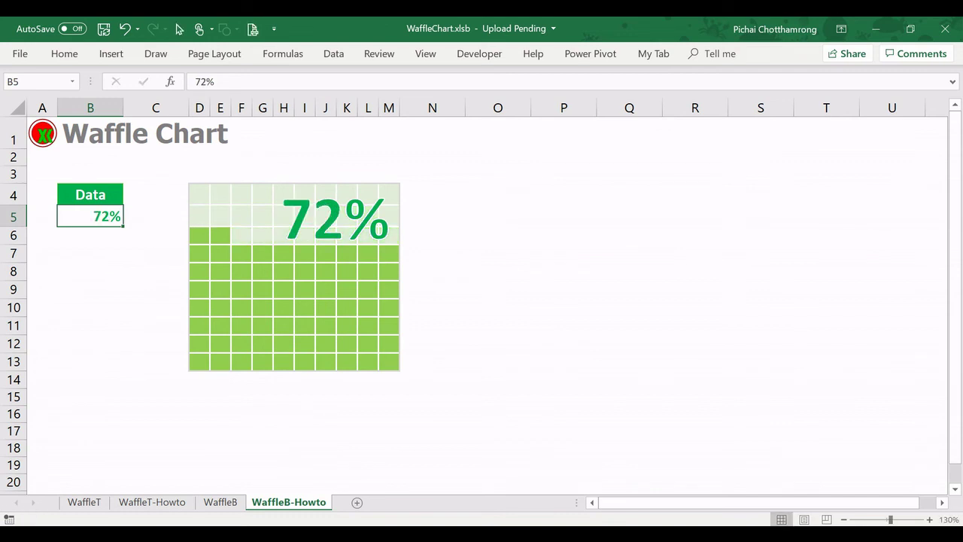
type("18")
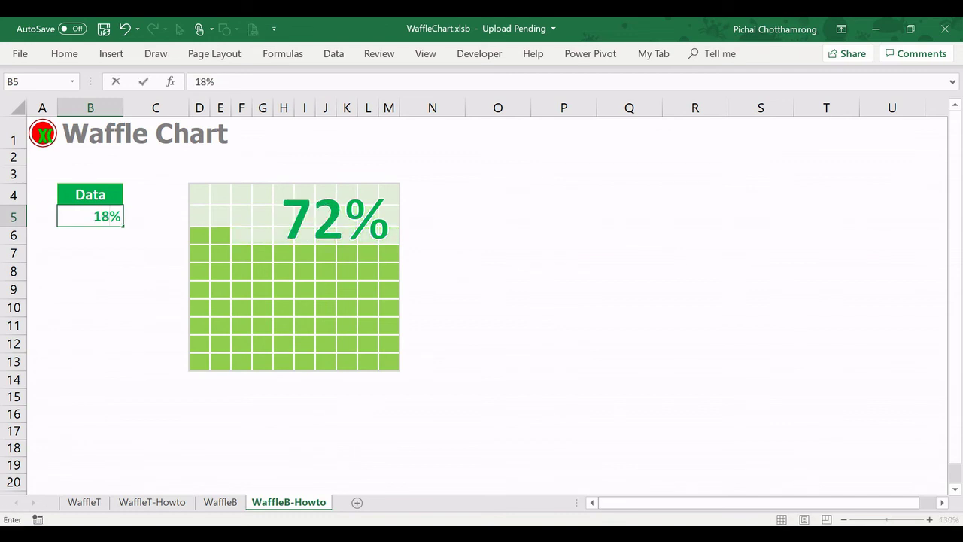
key("ctrl+Return")
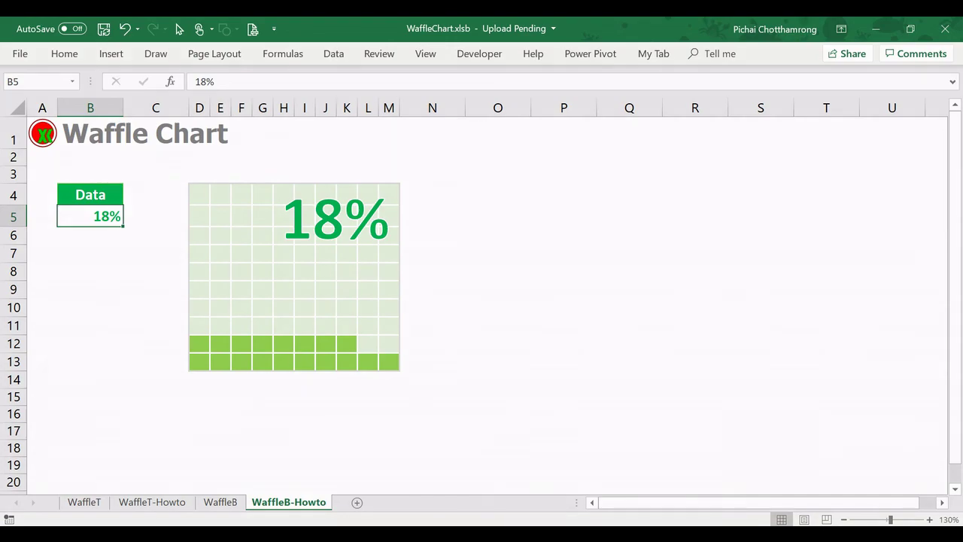